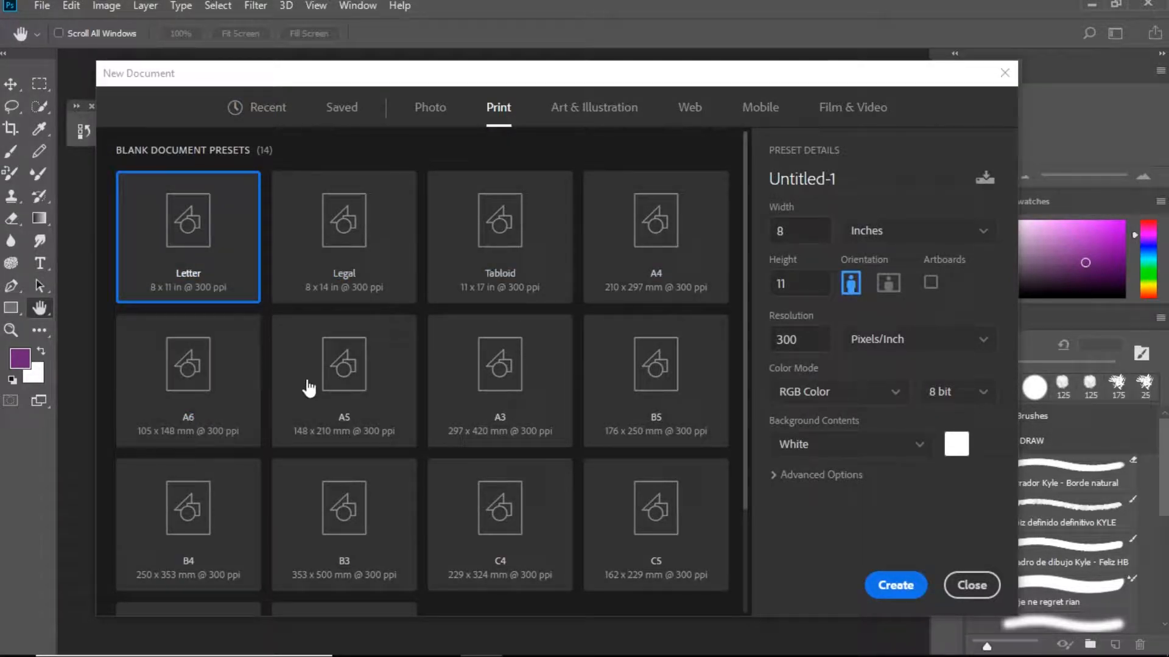
# - Create a landscape A4 document, 297 x 210 mm at 300 pixels/inch, in RGB Color with a white background
pyautogui.moveTo(747, 224)
pyautogui.mouseDown()
pyautogui.moveTo(744, 352)
pyautogui.moveTo(753, 228)
pyautogui.mouseUp()
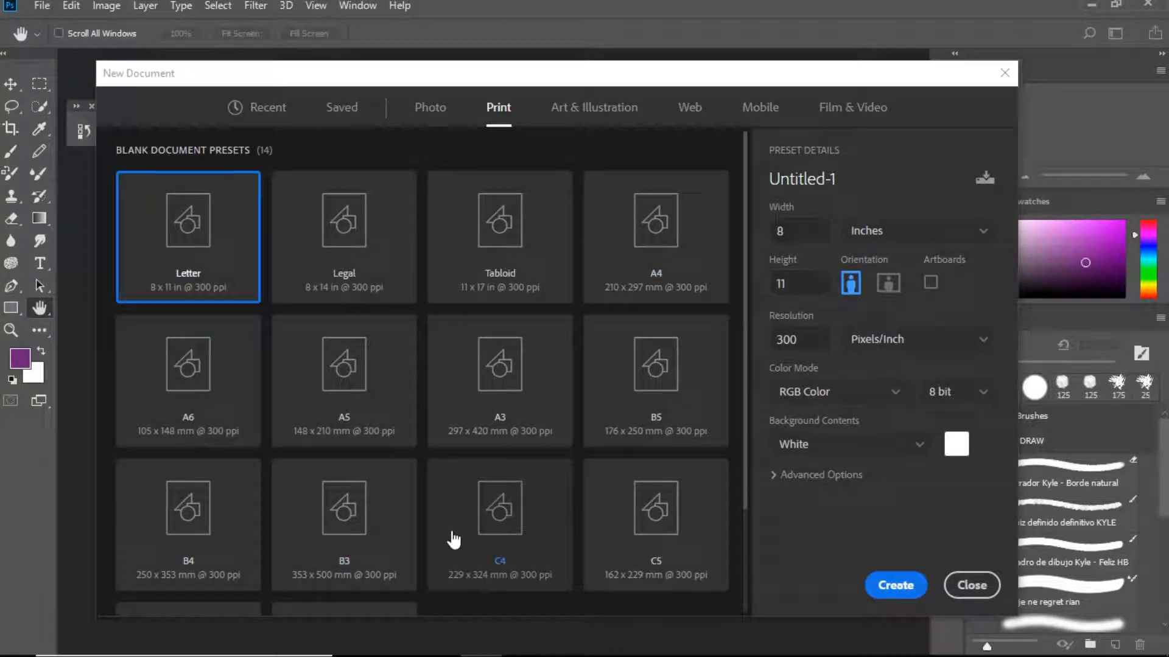
pyautogui.click(639, 240)
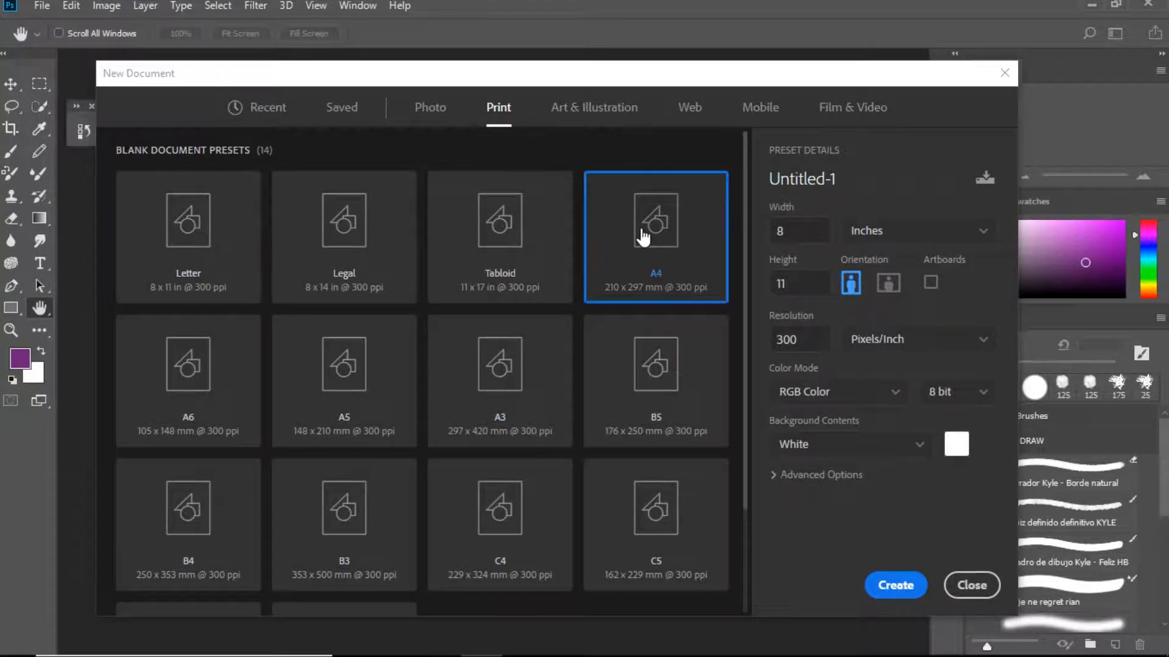
pyautogui.click(888, 283)
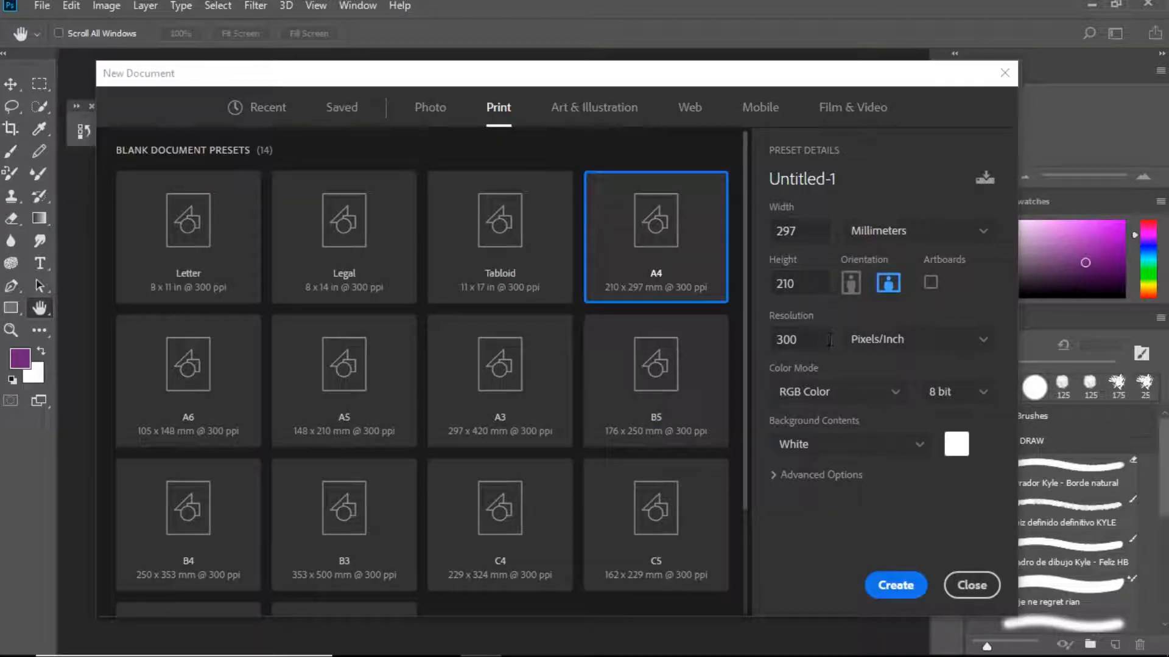
pyautogui.click(813, 394)
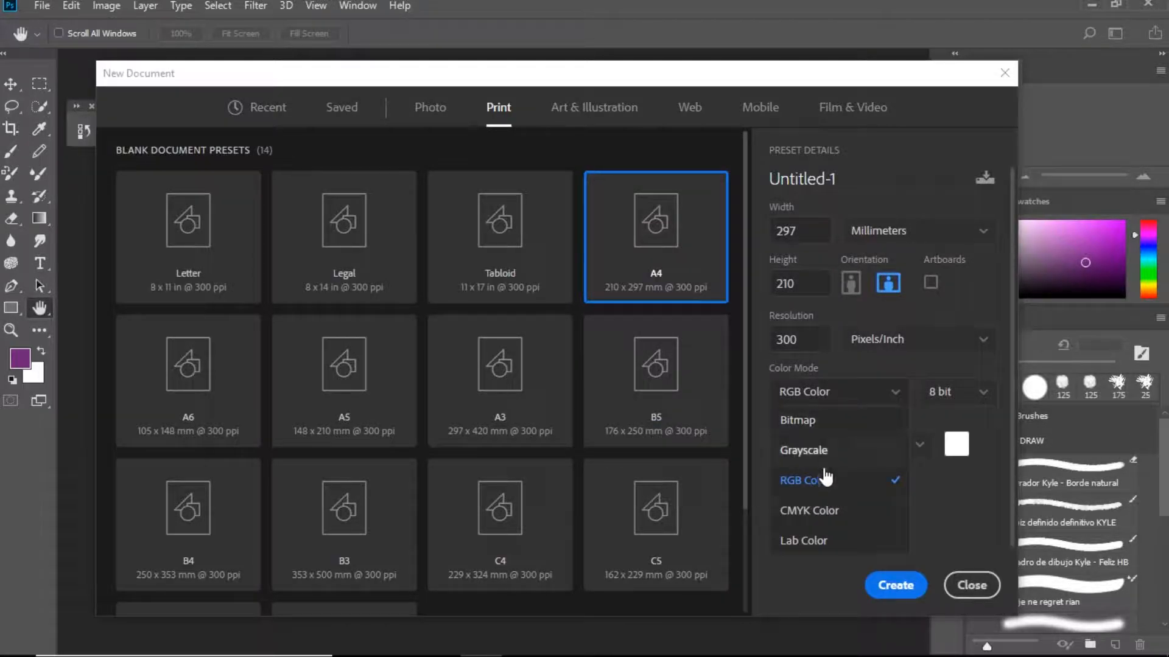
pyautogui.click(797, 514)
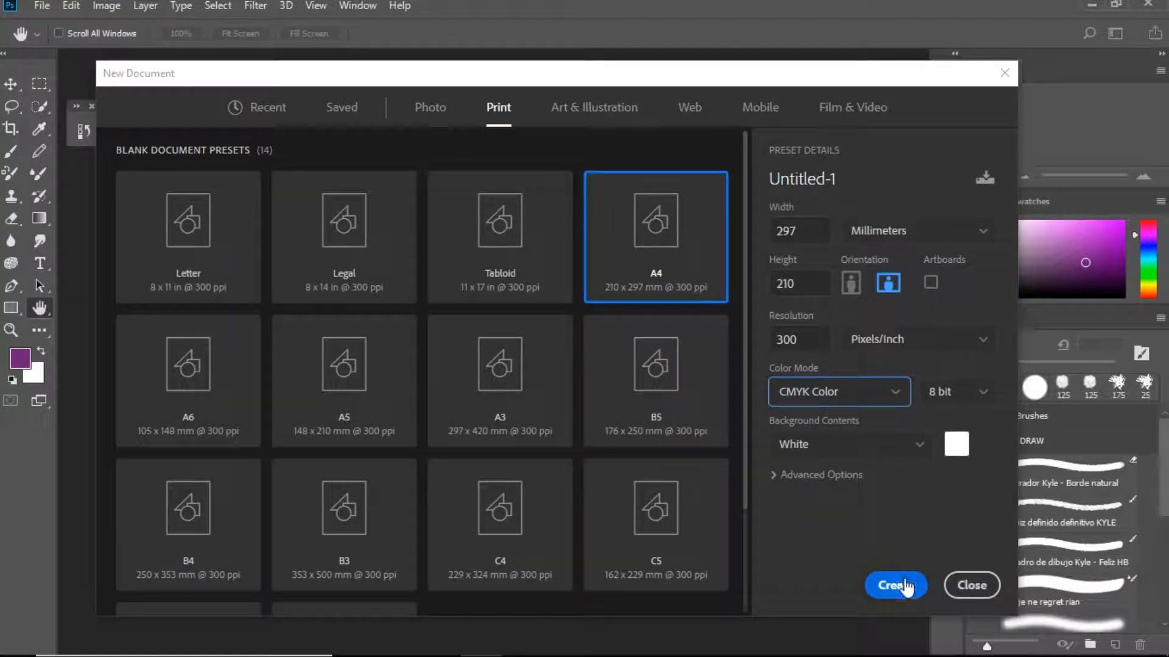
pyautogui.click(813, 392)
pyautogui.click(812, 484)
pyautogui.click(893, 586)
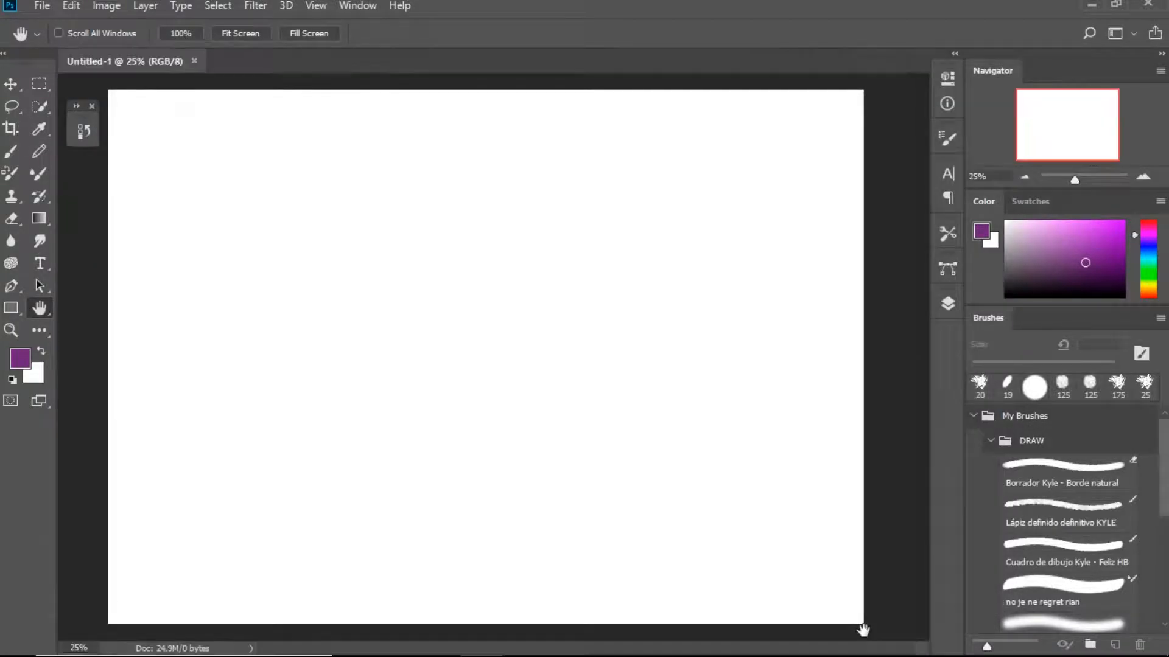
pyautogui.doubleClick(39, 308)
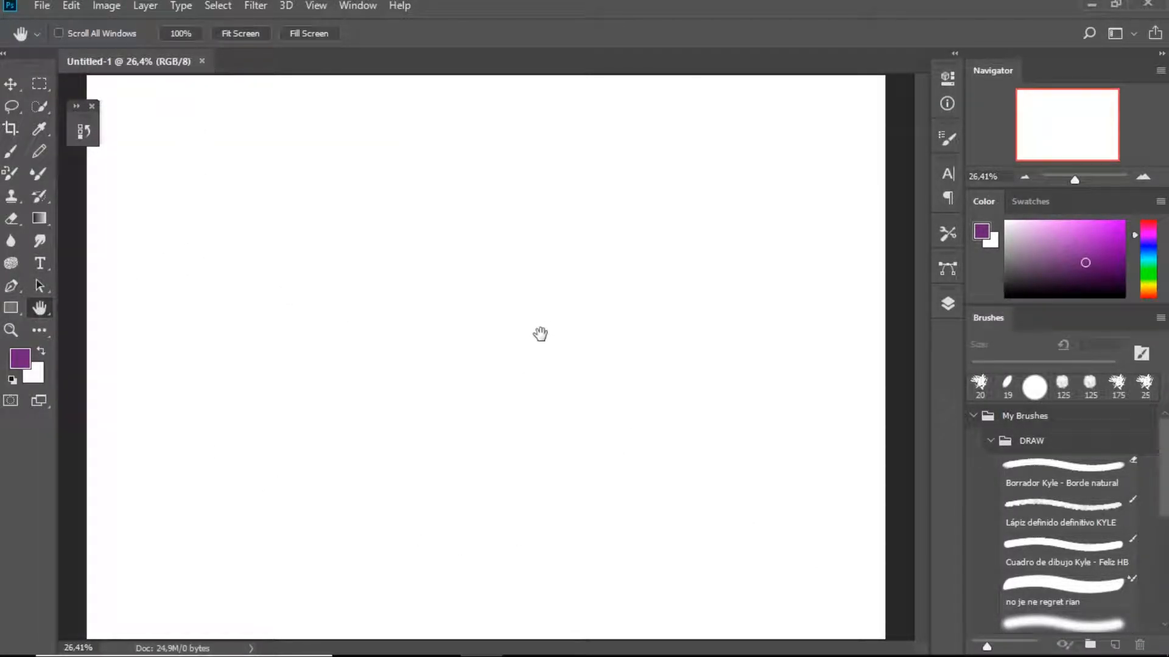
pyautogui.press('b')
pyautogui.moveTo(264, 240)
pyautogui.mouseDown()
pyautogui.moveTo(321, 414)
pyautogui.moveTo(657, 353)
pyautogui.mouseUp()
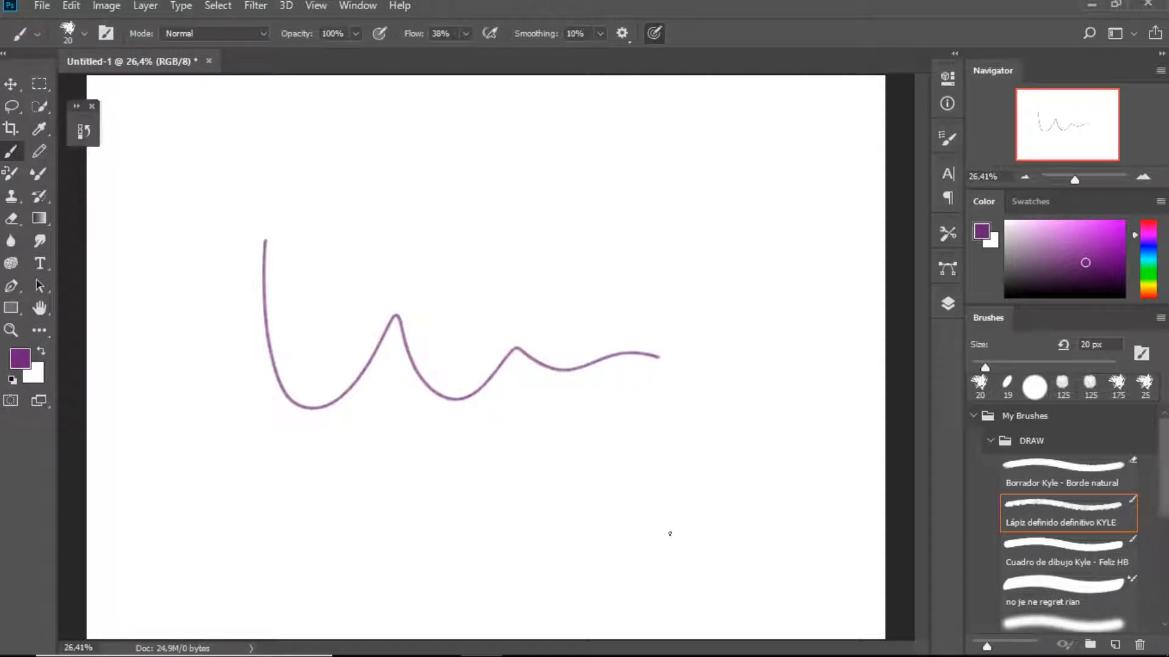
pyautogui.hotkey('ctrl', 'z')
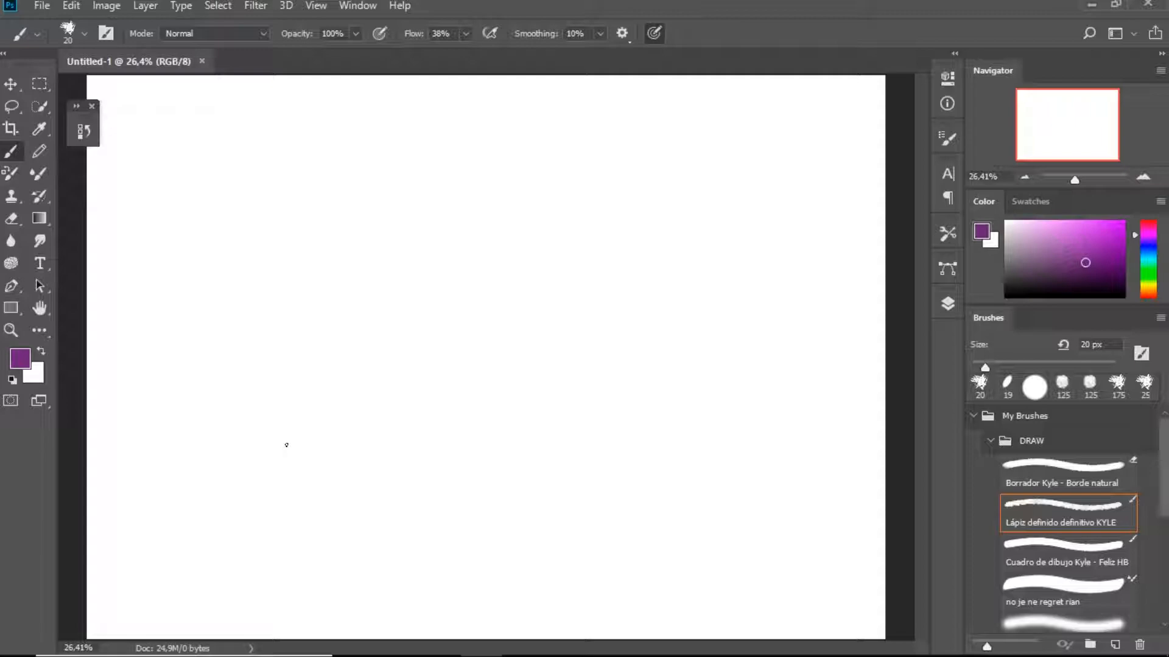
# - Set the foreground color to dark gray, try it with a short wavy brush stroke and undo the stroke
pyautogui.click(990, 440)
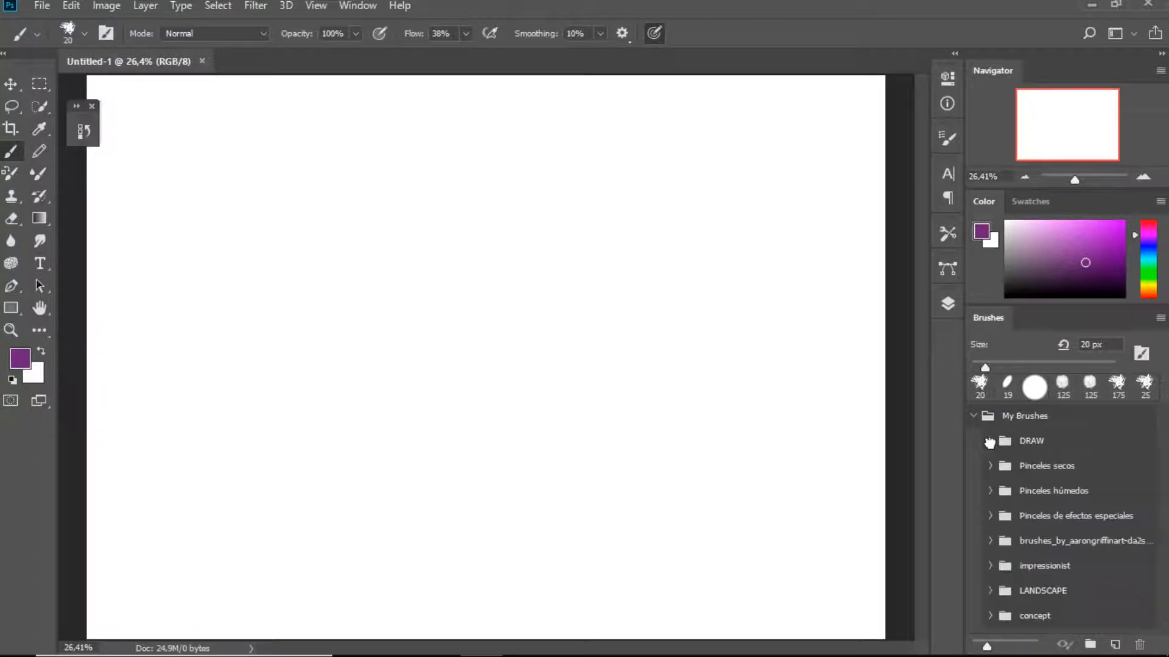
pyautogui.click(1006, 280)
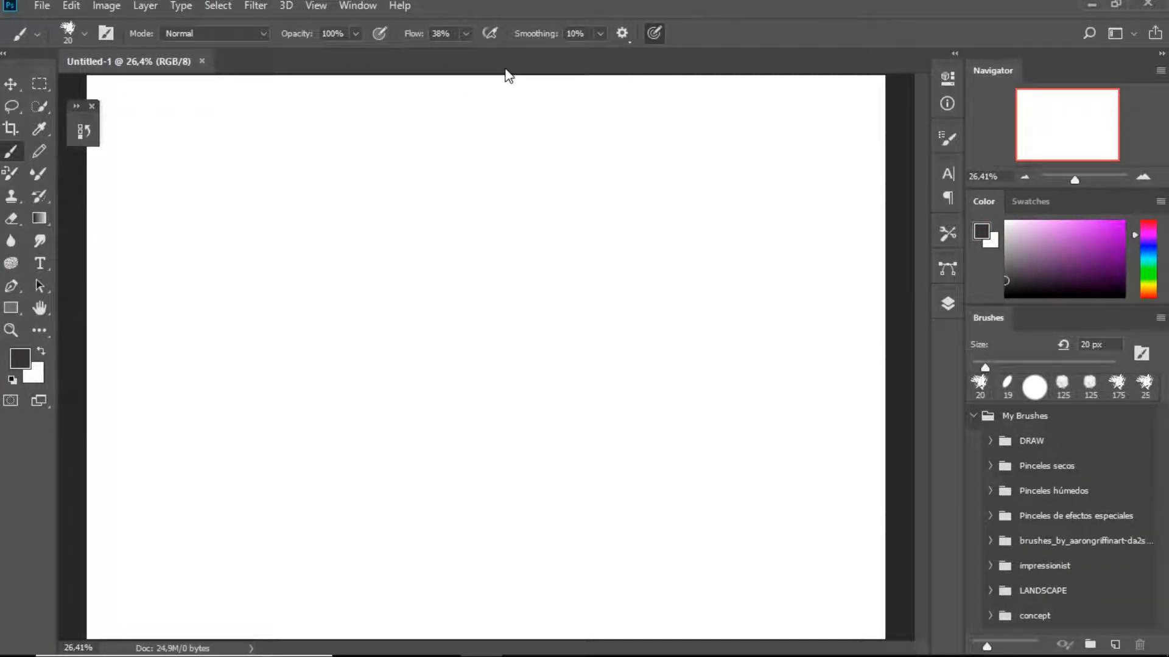
pyautogui.moveTo(372, 224)
pyautogui.mouseDown()
pyautogui.moveTo(397, 261)
pyautogui.moveTo(516, 281)
pyautogui.mouseUp()
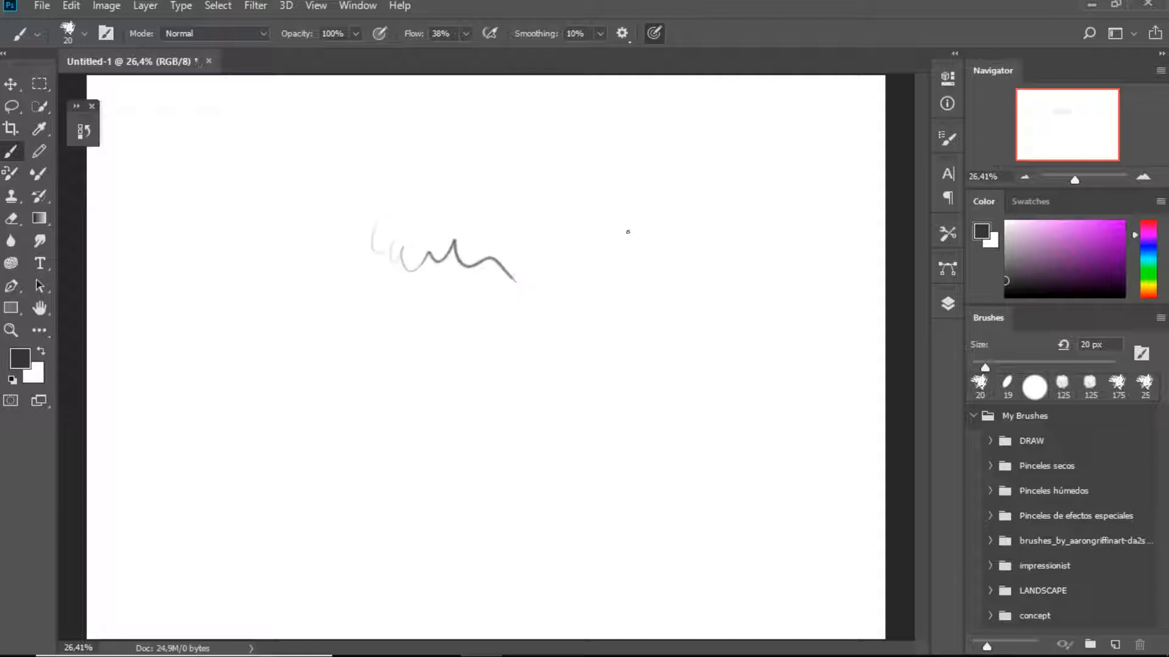
pyautogui.hotkey('ctrl', 'z')
# - Add an empty layer above the background and convert the background to a locked regular layer, leaving the new layer active
pyautogui.click(947, 303)
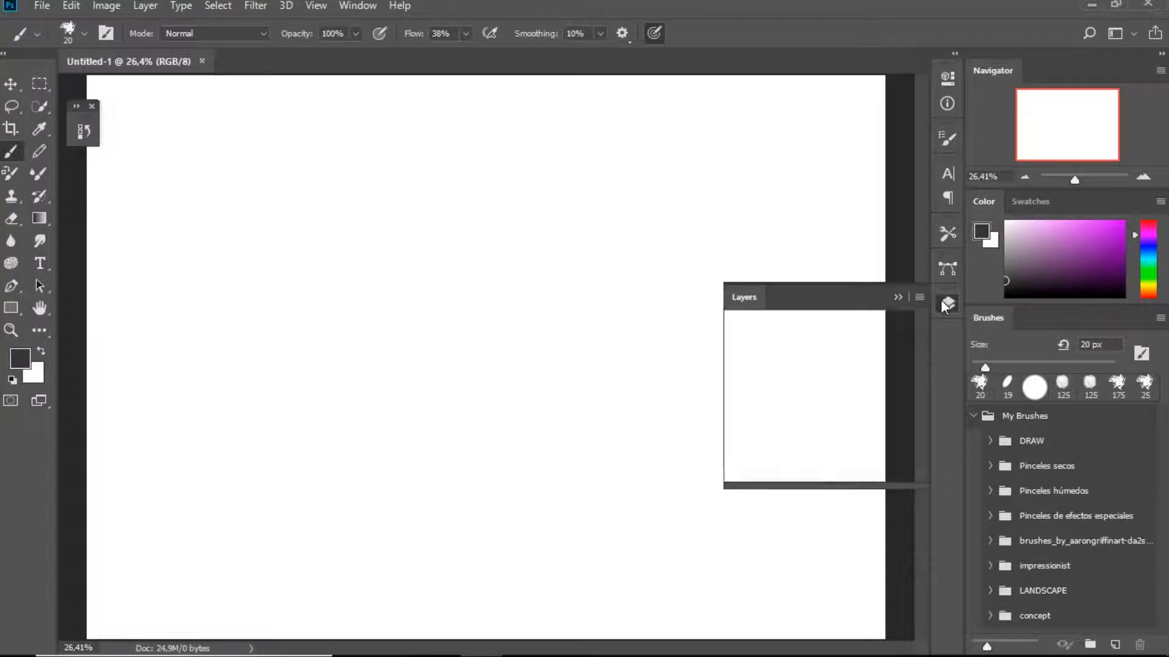
pyautogui.click(876, 471)
pyautogui.doubleClick(876, 425)
pyautogui.press('Return')
pyautogui.click(819, 399)
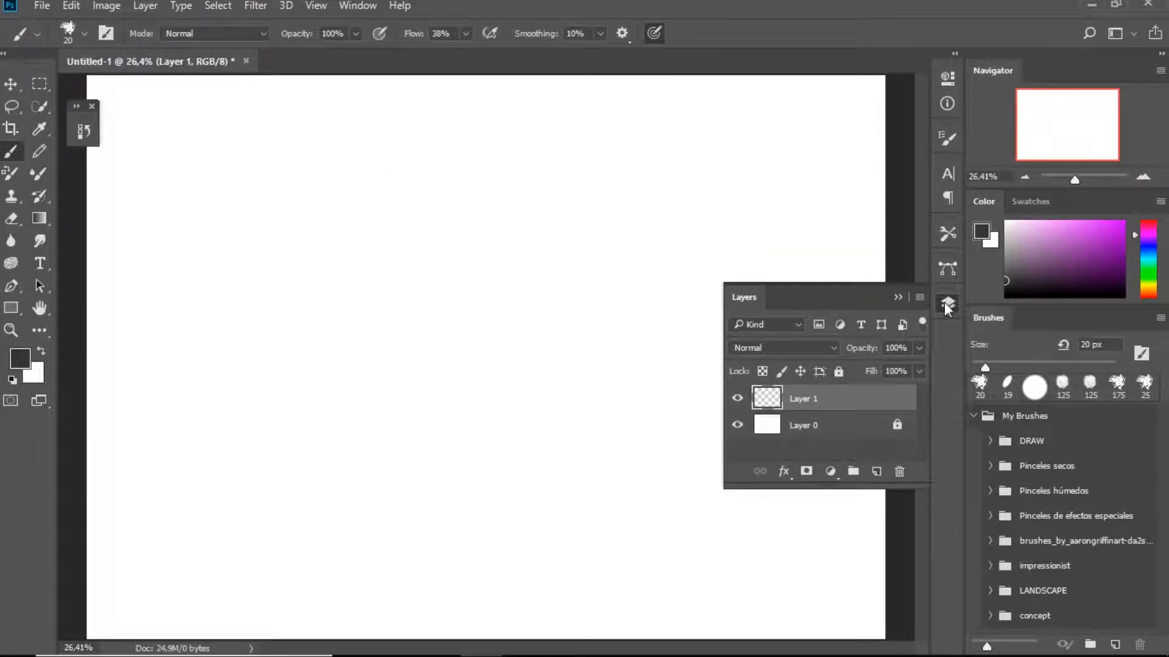
pyautogui.click(945, 301)
# - Select the Lápiz definido definitivo KYLE brush from the DRAW group, make a short test stroke and undo it
pyautogui.click(1007, 448)
pyautogui.click(1014, 516)
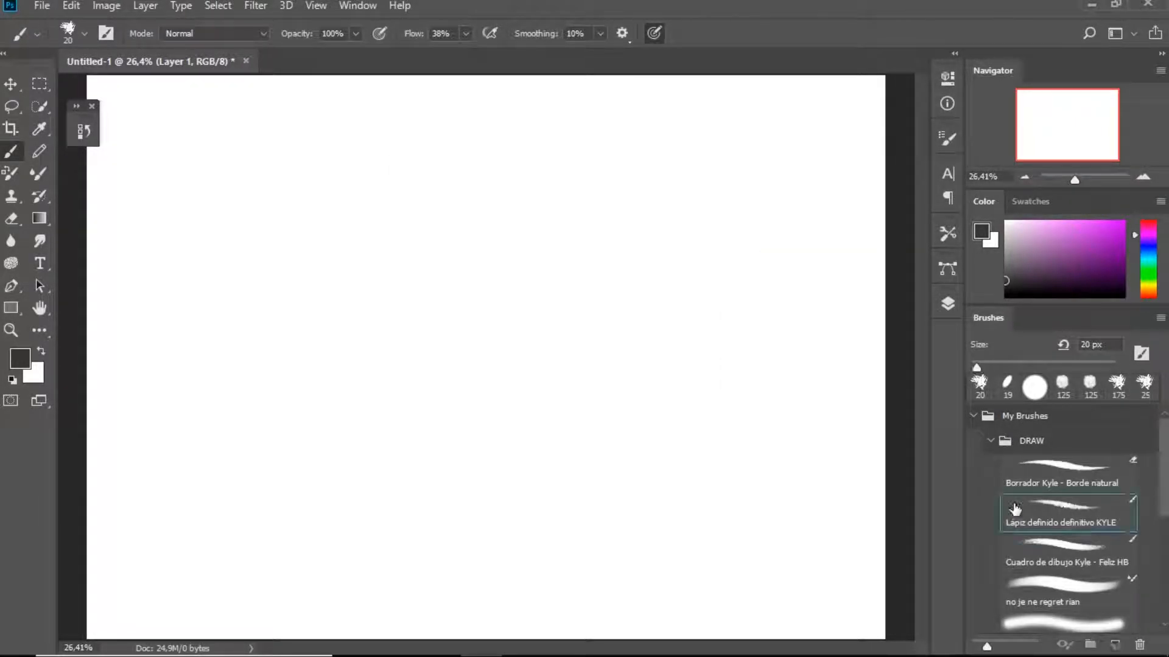
pyautogui.click(985, 416)
pyautogui.click(973, 416)
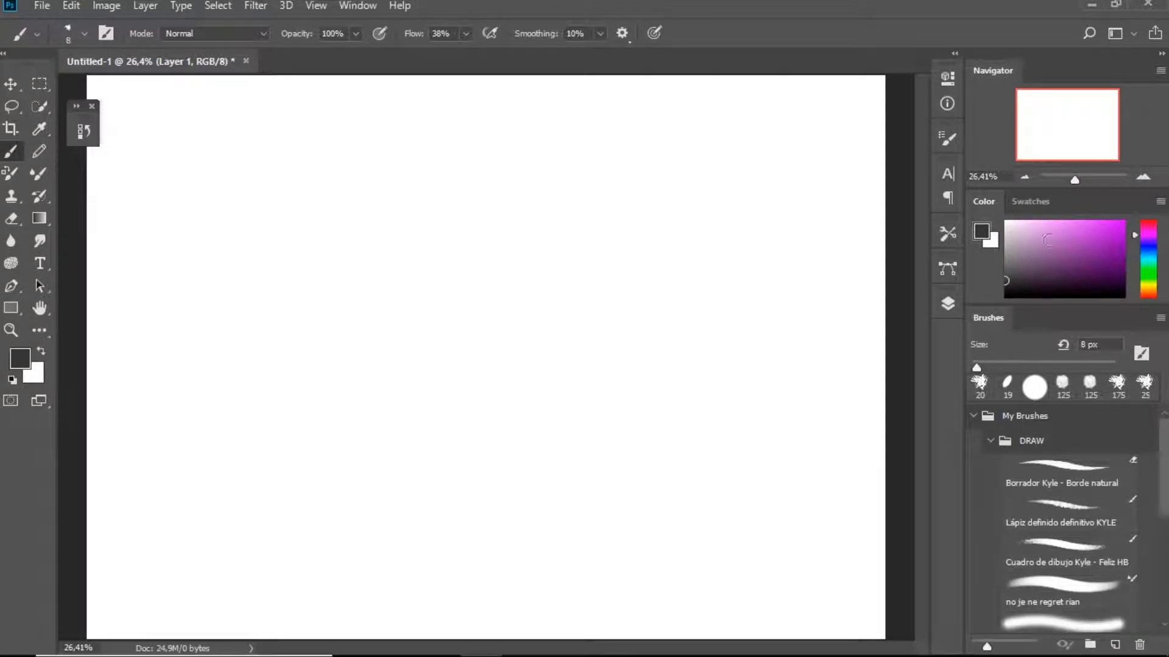
pyautogui.moveTo(476, 243)
pyautogui.mouseDown()
pyautogui.moveTo(514, 269)
pyautogui.moveTo(530, 308)
pyautogui.mouseUp()
pyautogui.hotkey('ctrl', 'z')
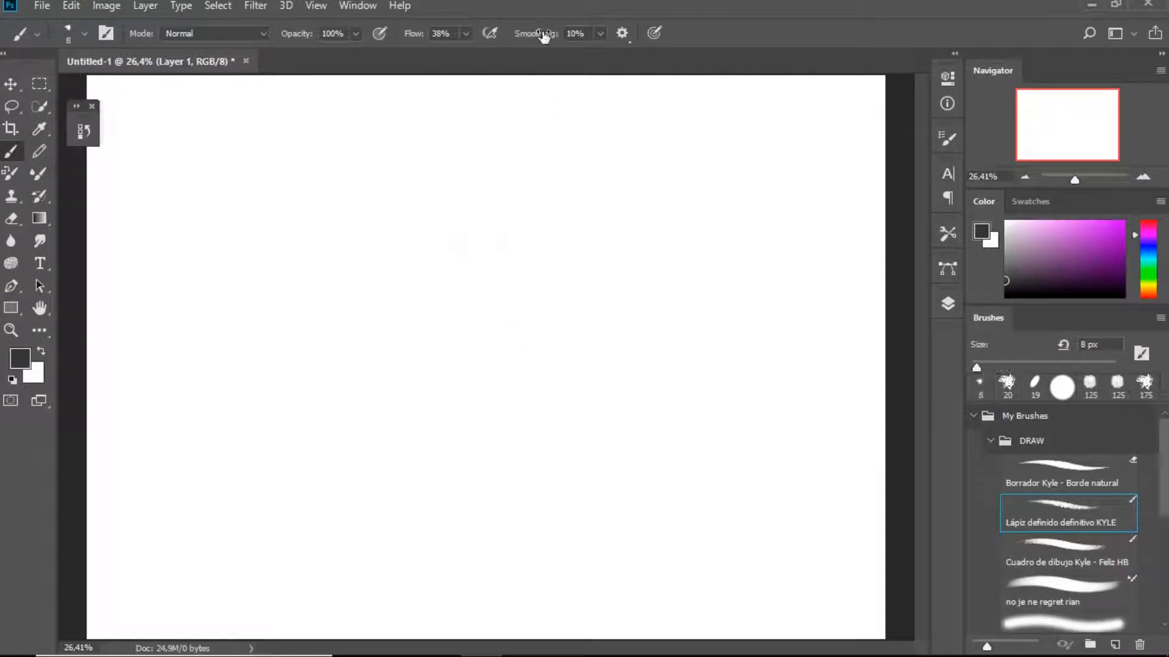
# - Set the brush smoothing to 7% and its size to 15 px, and try several curved test strokes
pyautogui.moveTo(535, 39); pyautogui.dragTo(540, 39)
pyautogui.press(']')
pyautogui.press(']')
pyautogui.press(']')
pyautogui.moveTo(370, 193)
pyautogui.mouseDown()
pyautogui.moveTo(461, 298)
pyautogui.moveTo(389, 291)
pyautogui.mouseUp()
pyautogui.hotkey('ctrl', 'z')
pyautogui.moveTo(453, 238); pyautogui.dragTo(548, 252)
pyautogui.moveTo(487, 277)
pyautogui.mouseDown()
pyautogui.moveTo(469, 331)
pyautogui.moveTo(683, 305)
pyautogui.mouseUp()
pyautogui.hotkey('ctrl', 'z')
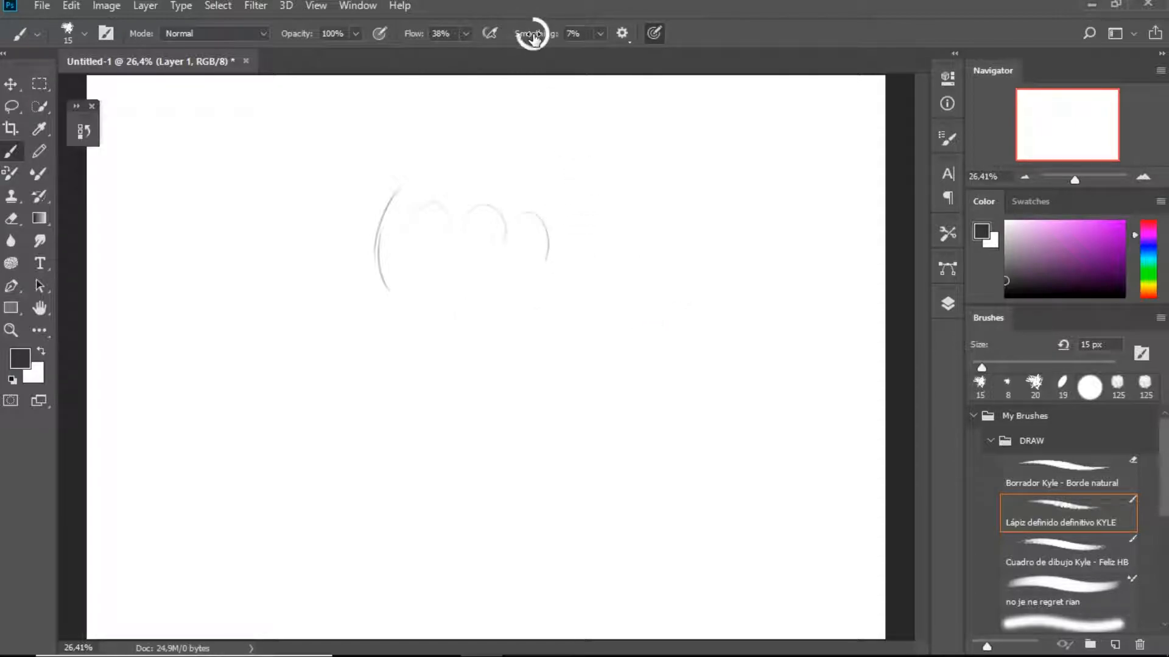
# - Set the brush smoothing to 5%
pyautogui.click(534, 34)
pyautogui.write('6')
pyautogui.press('Return')
# - Delete the layer holding the test strokes and add a new empty layer above the white one
pyautogui.click(947, 303)
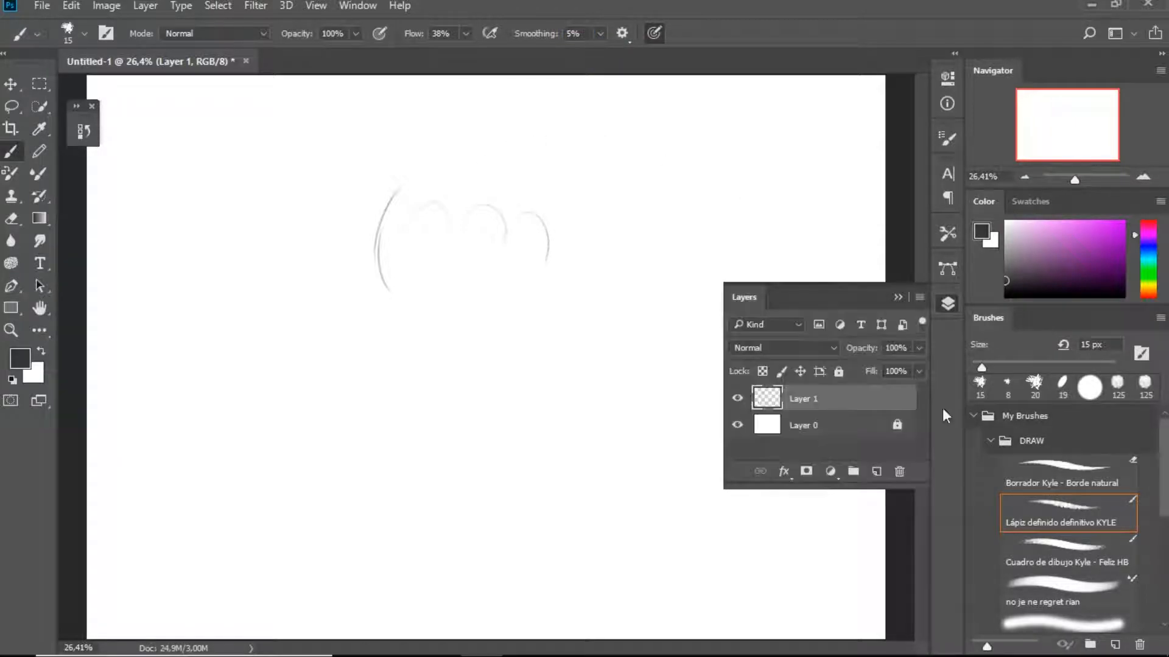
pyautogui.click(899, 471)
pyautogui.click(549, 254)
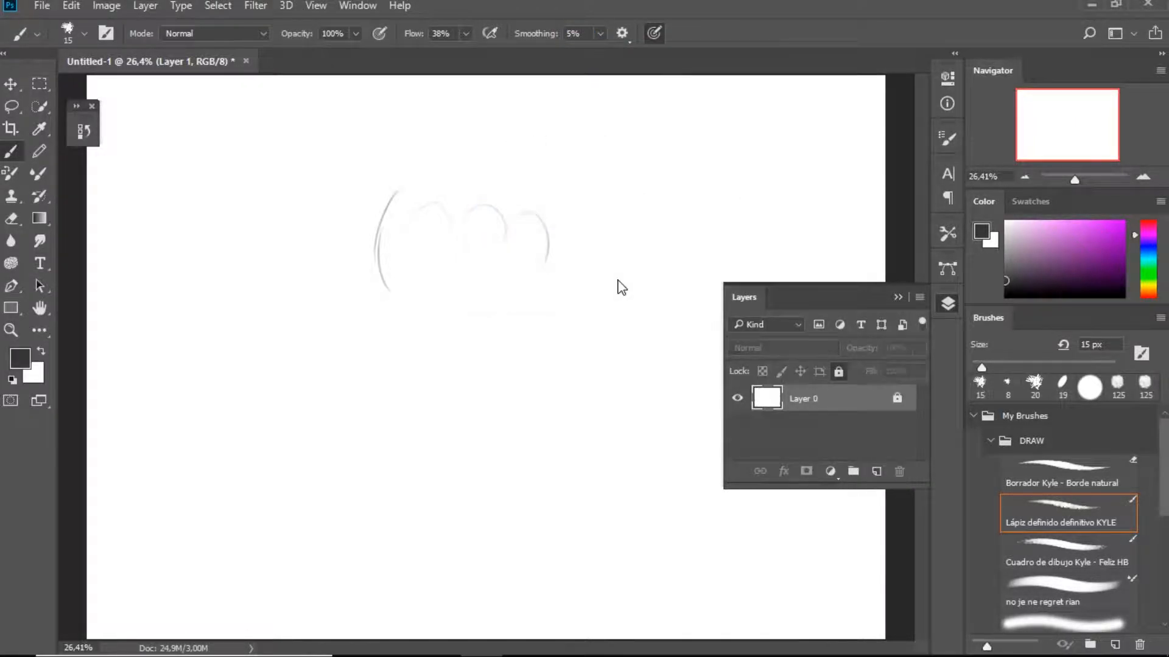
pyautogui.click(876, 471)
pyautogui.click(947, 303)
# - Set the brush size to 20 px and handwrite the title WITCHES CONCEPT in the upper-left area of the canvas
pyautogui.press(']')
pyautogui.moveTo(436, 196); pyautogui.dragTo(455, 273)
pyautogui.hotkey('ctrl', 'z')
pyautogui.press('[')
pyautogui.moveTo(157, 120); pyautogui.dragTo(242, 140)
pyautogui.moveTo(252, 123)
pyautogui.mouseDown()
pyautogui.moveTo(239, 142)
pyautogui.moveTo(319, 128)
pyautogui.moveTo(328, 140)
pyautogui.mouseUp()
pyautogui.moveTo(342, 129); pyautogui.dragTo(346, 132)
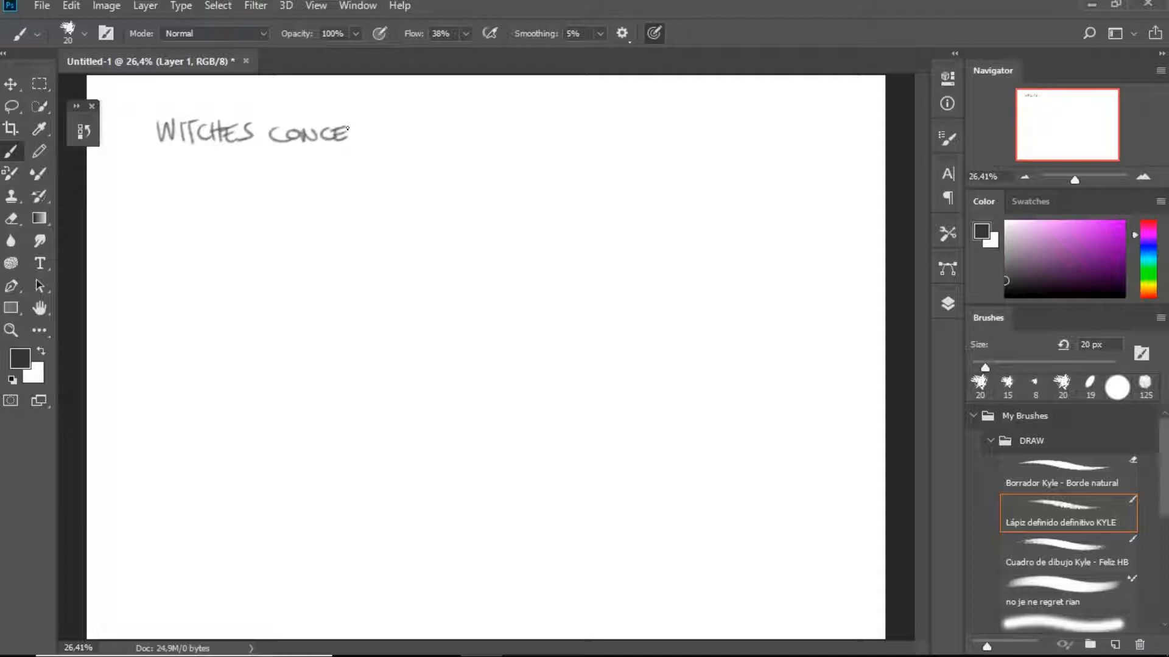
# - Underline the WITCHES CONCEPT title with one straight horizontal brush line
pyautogui.click(157, 148)
pyautogui.keyDown('shift'); pyautogui.click(384, 160); pyautogui.keyUp('shift')
pyautogui.hotkey('ctrl', 'z')
pyautogui.click(157, 148)
pyautogui.keyDown('shift'); pyautogui.click(357, 149); pyautogui.keyUp('shift')
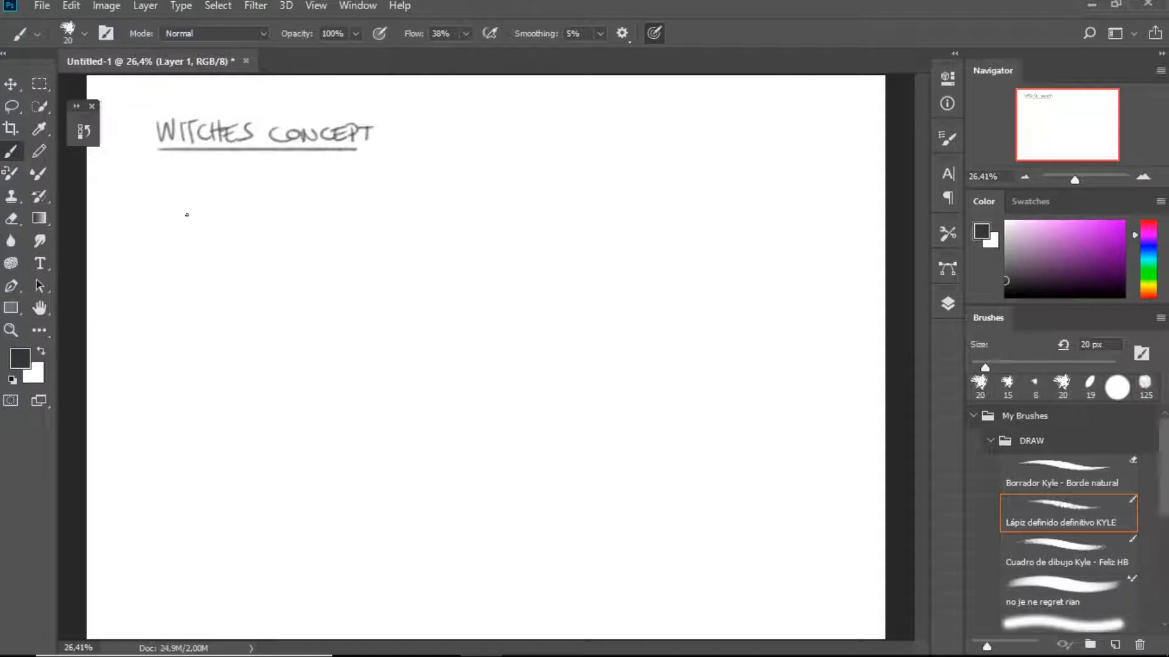
# - Sketch a circle and a triangle side by side beneath the title, erasing the overshoot at the triangle's lower corner
pyautogui.moveTo(218, 245)
pyautogui.mouseDown()
pyautogui.moveTo(247, 199)
pyautogui.moveTo(192, 203)
pyautogui.moveTo(215, 242)
pyautogui.moveTo(249, 200)
pyautogui.moveTo(239, 253)
pyautogui.mouseUp()
pyautogui.moveTo(315, 178)
pyautogui.mouseDown()
pyautogui.moveTo(286, 243)
pyautogui.moveTo(365, 244)
pyautogui.moveTo(354, 241)
pyautogui.mouseUp()
pyautogui.press('e')
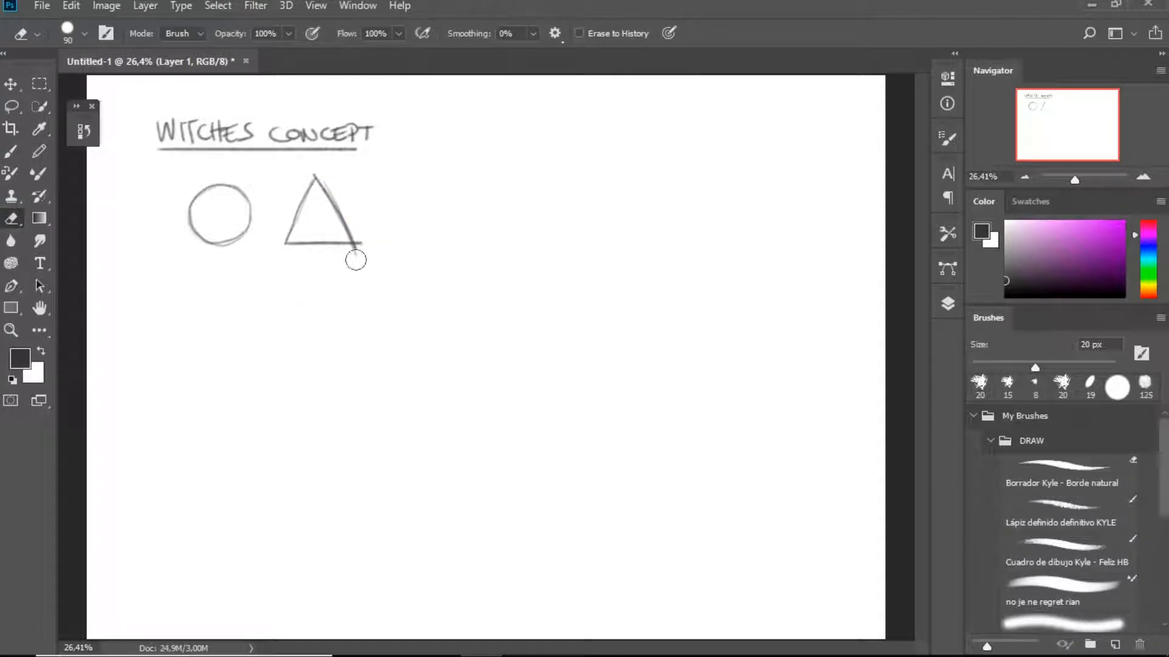
# - Sketch a square beside the triangle and erase the line end sticking out below its lower-left corner
pyautogui.press('b')
pyautogui.moveTo(385, 173)
pyautogui.mouseDown()
pyautogui.moveTo(386, 248)
pyautogui.moveTo(460, 242)
pyautogui.mouseUp()
pyautogui.moveTo(386, 173); pyautogui.dragTo(461, 178)
pyautogui.hotkey('ctrl', 'z')
pyautogui.moveTo(386, 174)
pyautogui.mouseDown()
pyautogui.moveTo(459, 174)
pyautogui.moveTo(460, 246)
pyautogui.mouseUp()
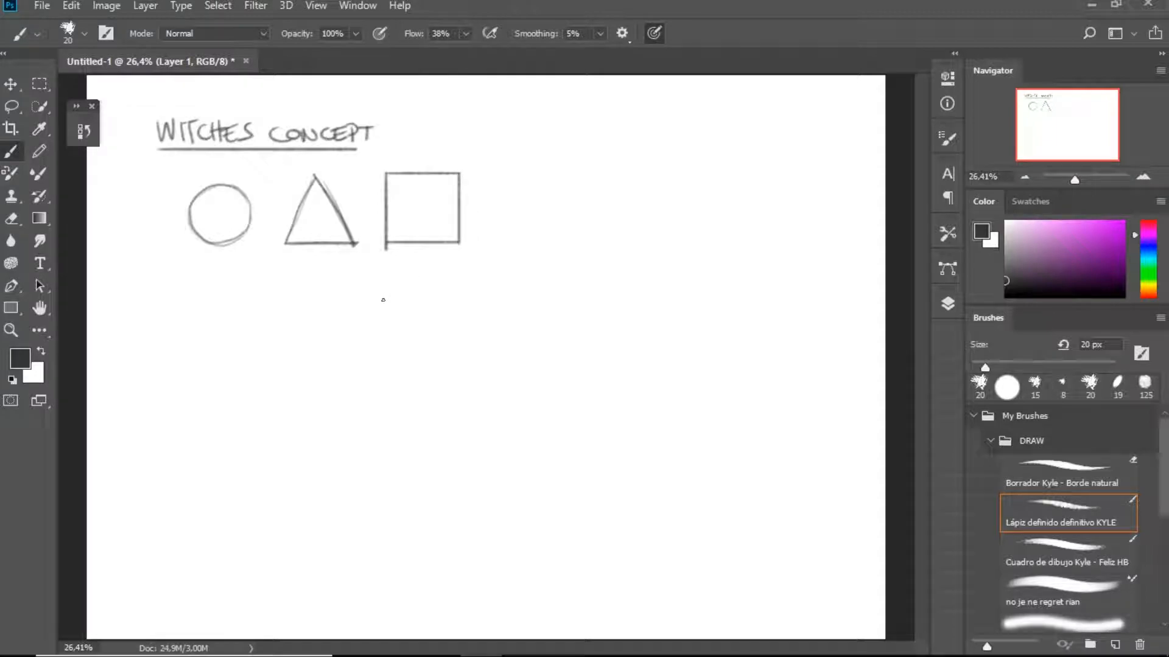
pyautogui.press('e')
pyautogui.moveTo(386, 254); pyautogui.dragTo(386, 246)
# - Sketch a simple standing figure with outstretched arms, open hands and a smiling face below the circle
pyautogui.press('b')
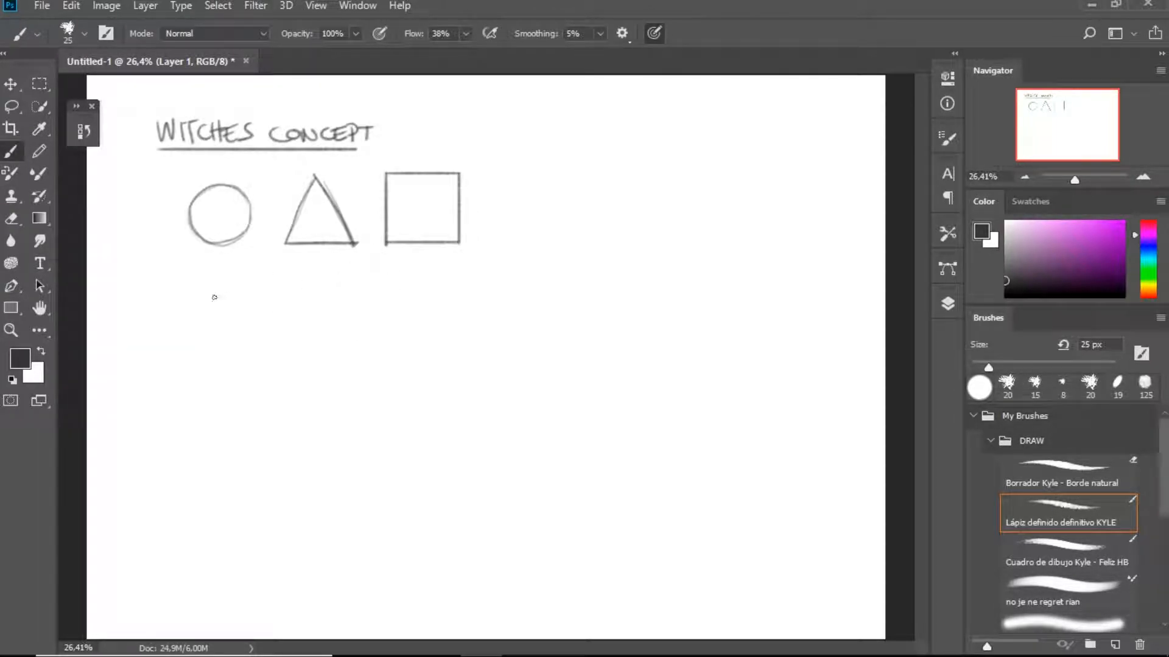
pyautogui.moveTo(208, 331)
pyautogui.mouseDown()
pyautogui.moveTo(219, 297)
pyautogui.moveTo(250, 310)
pyautogui.moveTo(244, 334)
pyautogui.moveTo(197, 349)
pyautogui.moveTo(158, 385)
pyautogui.moveTo(176, 389)
pyautogui.moveTo(212, 363)
pyautogui.moveTo(205, 443)
pyautogui.moveTo(183, 449)
pyautogui.moveTo(217, 449)
pyautogui.moveTo(233, 424)
pyautogui.moveTo(242, 453)
pyautogui.moveTo(275, 458)
pyautogui.moveTo(255, 364)
pyautogui.moveTo(281, 387)
pyautogui.mouseUp()
pyautogui.moveTo(243, 332)
pyautogui.mouseDown()
pyautogui.moveTo(296, 358)
pyautogui.moveTo(288, 381)
pyautogui.mouseUp()
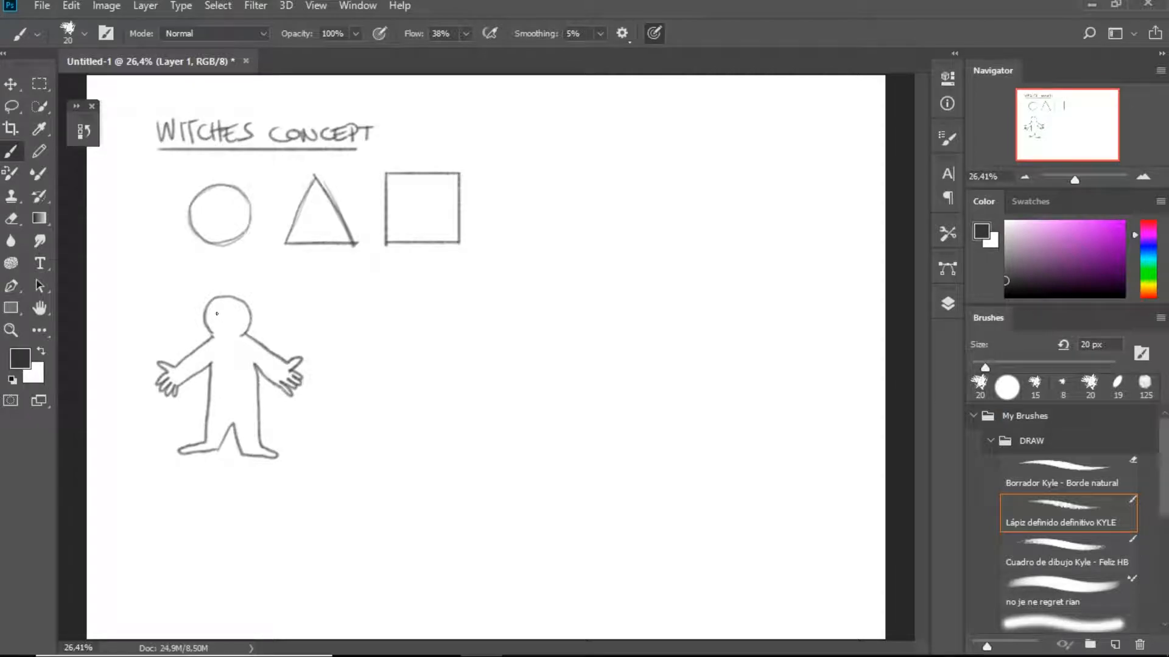
pyautogui.click(238, 315)
pyautogui.moveTo(223, 317); pyautogui.dragTo(230, 317)
# - Draw a horizontal arrow pointing away from the figure and handwrite CLOTHES at its tip
pyautogui.moveTo(291, 333); pyautogui.dragTo(352, 332)
pyautogui.moveTo(339, 325); pyautogui.dragTo(340, 339)
pyautogui.moveTo(378, 298)
pyautogui.mouseDown()
pyautogui.moveTo(376, 310)
pyautogui.moveTo(388, 309)
pyautogui.mouseUp()
pyautogui.moveTo(396, 299); pyautogui.dragTo(417, 292)
pyautogui.moveTo(409, 295)
pyautogui.mouseDown()
pyautogui.moveTo(435, 288)
pyautogui.moveTo(432, 299)
pyautogui.moveTo(456, 279)
pyautogui.moveTo(447, 305)
pyautogui.mouseUp()
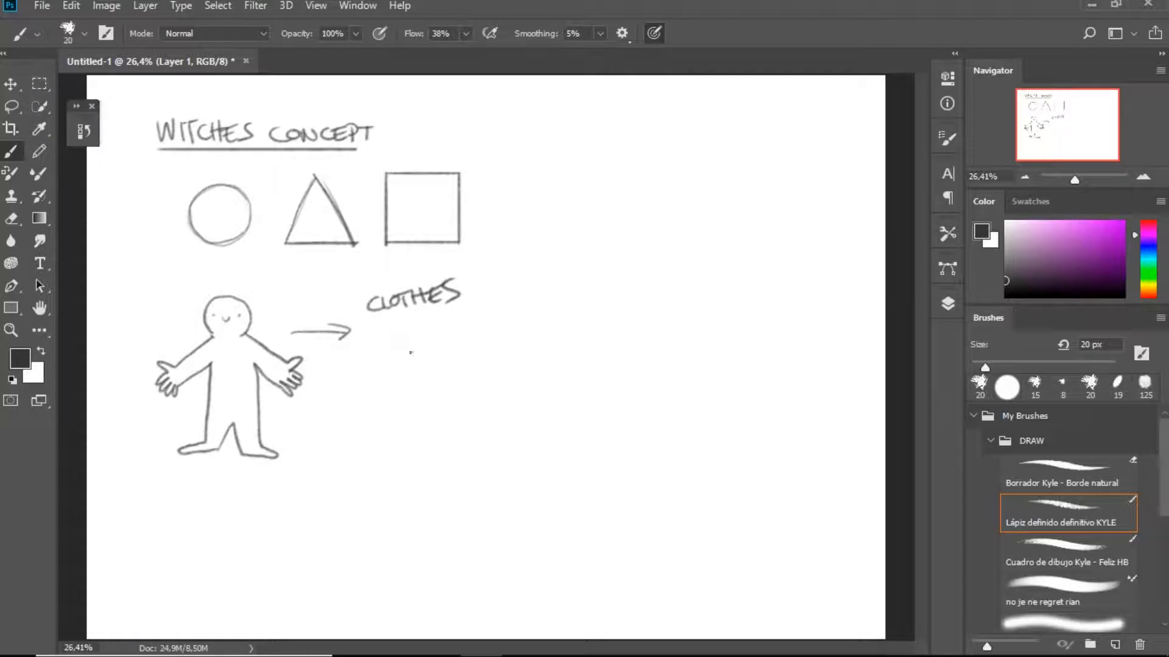
# - Handwrite NEED TO FIT under the word CLOTHES and sketch a small T-shirt outline below the note
pyautogui.moveTo(377, 333)
pyautogui.mouseDown()
pyautogui.moveTo(389, 343)
pyautogui.moveTo(404, 327)
pyautogui.mouseUp()
pyautogui.moveTo(404, 323); pyautogui.dragTo(406, 340)
pyautogui.moveTo(406, 324); pyautogui.dragTo(422, 337)
pyautogui.press('e')
pyautogui.press('b')
pyautogui.moveTo(422, 318)
pyautogui.mouseDown()
pyautogui.moveTo(425, 335)
pyautogui.moveTo(456, 311)
pyautogui.mouseUp()
pyautogui.moveTo(462, 308); pyautogui.dragTo(461, 309)
pyautogui.moveTo(400, 360); pyautogui.dragTo(410, 358)
pyautogui.moveTo(416, 352); pyautogui.dragTo(418, 366)
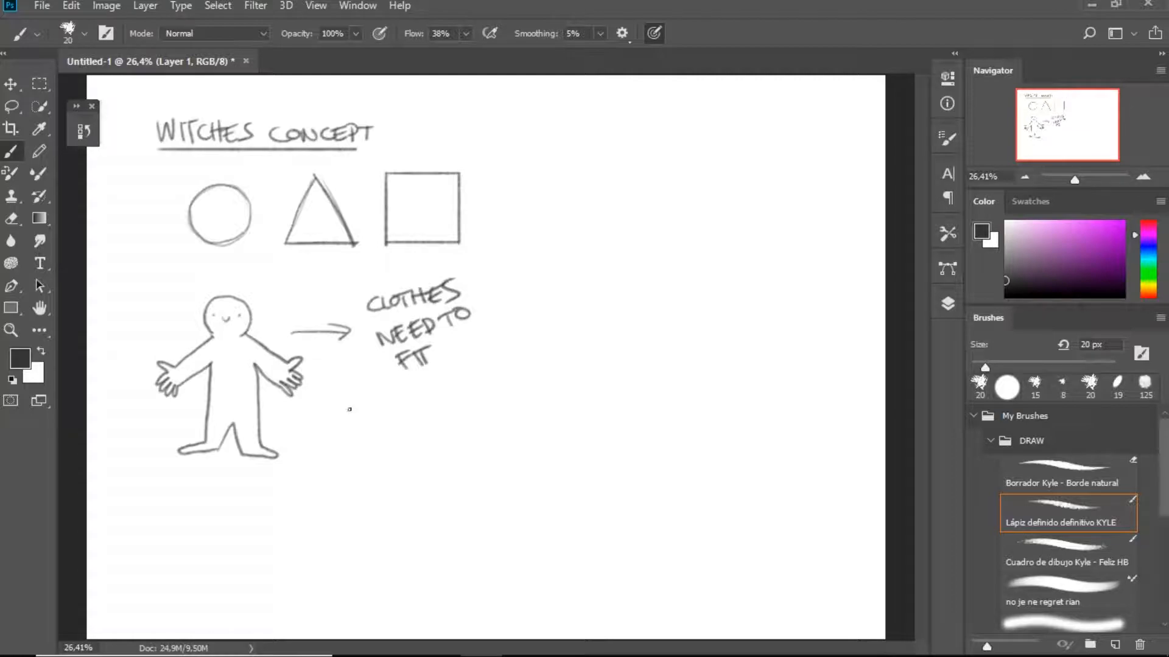
pyautogui.moveTo(341, 386)
pyautogui.mouseDown()
pyautogui.moveTo(345, 414)
pyautogui.moveTo(377, 426)
pyautogui.moveTo(401, 403)
pyautogui.mouseUp()
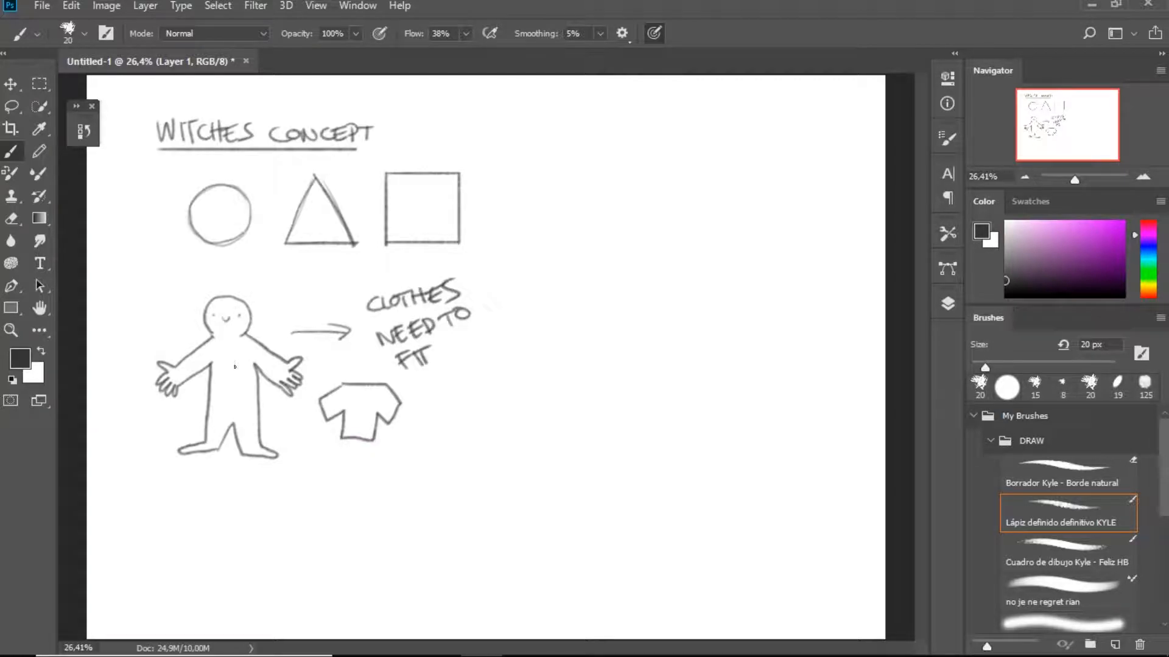
pyautogui.moveTo(250, 388)
pyautogui.mouseDown()
pyautogui.moveTo(309, 422)
pyautogui.moveTo(291, 456)
pyautogui.mouseUp()
pyautogui.moveTo(293, 441); pyautogui.dragTo(315, 459)
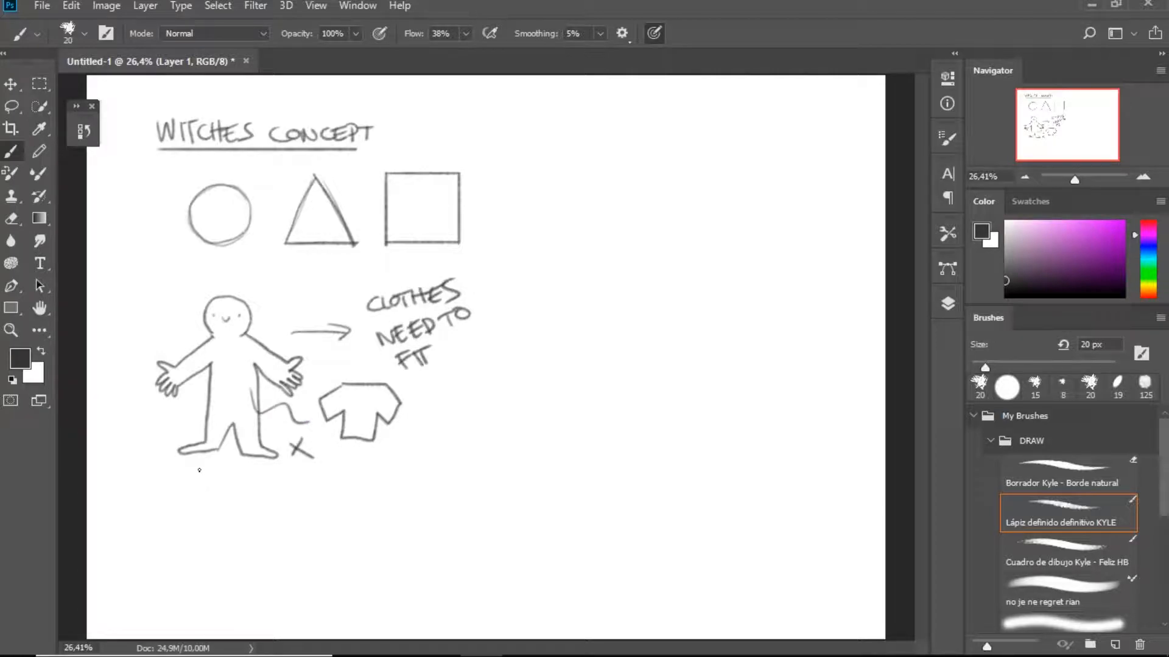
pyautogui.press('l')
pyautogui.hotkey('ctrl', 'alt', 'z')
pyautogui.hotkey('ctrl', 'alt', 'z')
pyautogui.hotkey('ctrl', 'alt', 'z')
# - Lasso the standing figure, duplicate it onto its own layer and place the copy directly below the original
pyautogui.moveTo(306, 382)
pyautogui.mouseDown()
pyautogui.moveTo(303, 446)
pyautogui.moveTo(213, 502)
pyautogui.moveTo(139, 373)
pyautogui.moveTo(190, 286)
pyautogui.moveTo(264, 300)
pyautogui.moveTo(282, 342)
pyautogui.moveTo(313, 362)
pyautogui.moveTo(301, 412)
pyautogui.moveTo(260, 415)
pyautogui.moveTo(284, 530)
pyautogui.moveTo(271, 588)
pyautogui.mouseUp()
pyautogui.hotkey('ctrl', 'j')
pyautogui.hotkey('ctrl', 't')
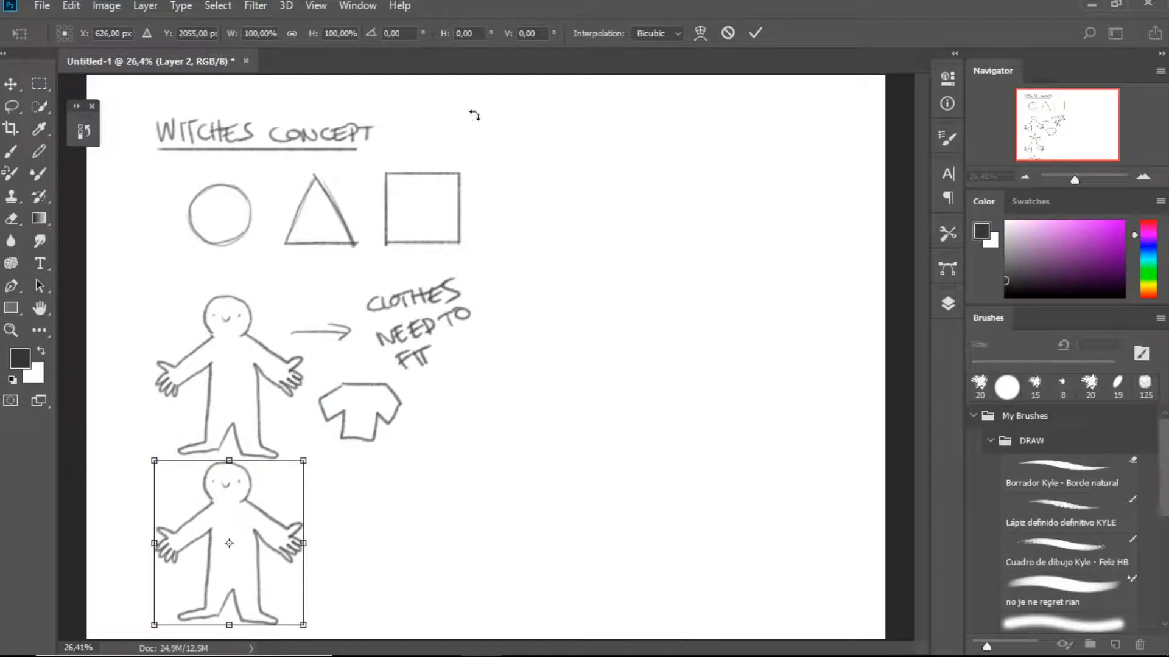
pyautogui.click(947, 303)
pyautogui.press('Return')
# - Lower the opacity of the figure copy's layer to a faint guide and add an empty layer above it
pyautogui.click(919, 348)
pyautogui.moveTo(920, 368); pyautogui.dragTo(862, 369)
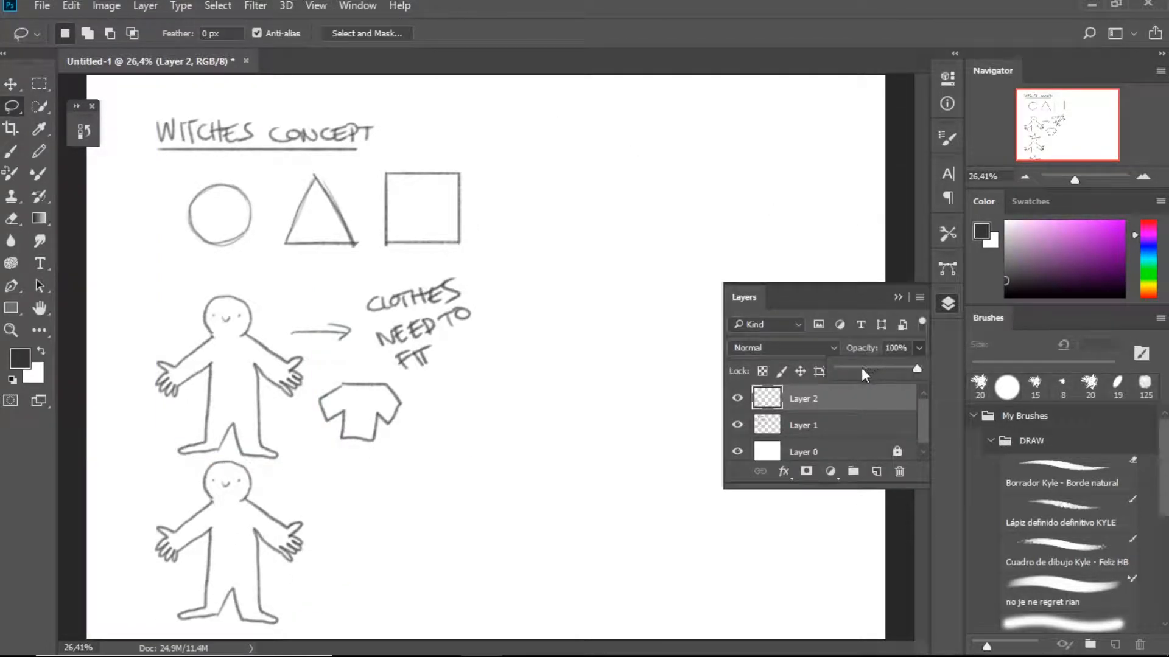
pyautogui.click(876, 471)
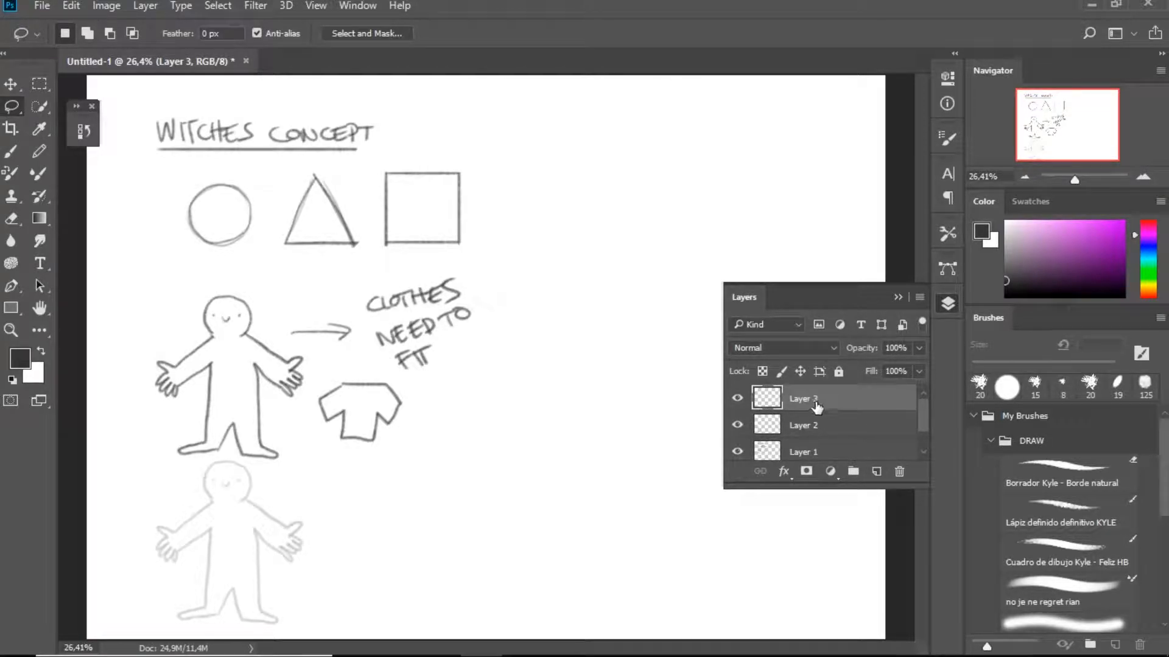
pyautogui.click(947, 303)
# - Brush a T-shirt fitted to the faded figure's torso and arms on the new layer
pyautogui.press('b')
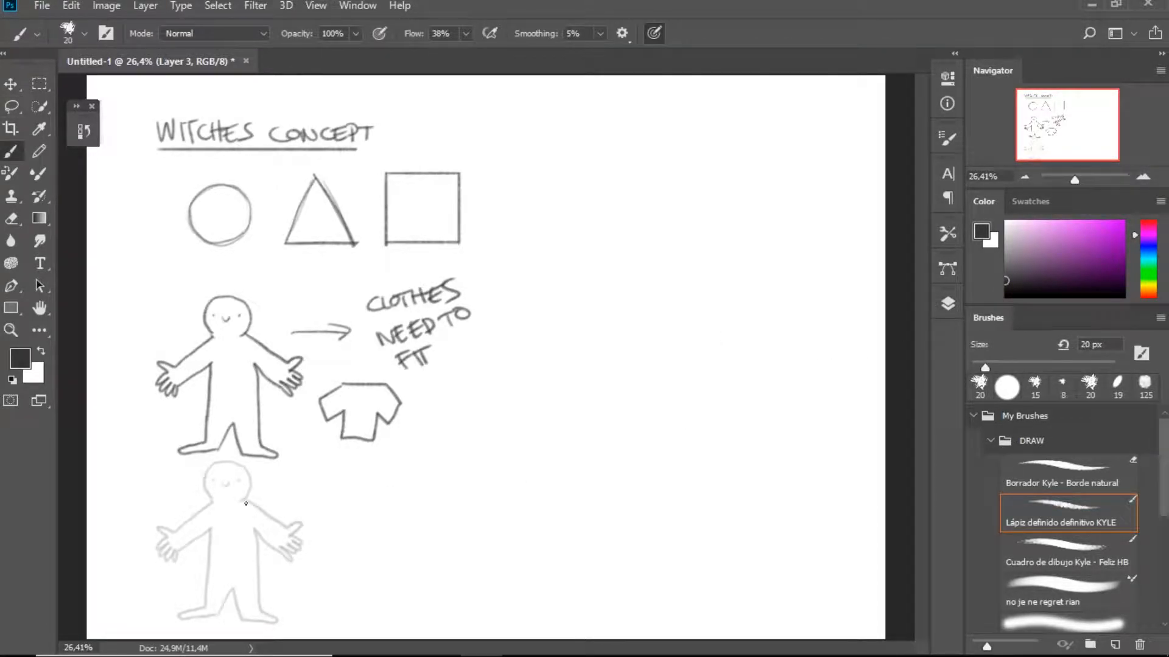
pyautogui.moveTo(206, 534)
pyautogui.mouseDown()
pyautogui.moveTo(210, 560)
pyautogui.moveTo(260, 563)
pyautogui.moveTo(255, 530)
pyautogui.moveTo(270, 518)
pyautogui.moveTo(252, 496)
pyautogui.moveTo(209, 503)
pyautogui.moveTo(191, 520)
pyautogui.moveTo(202, 535)
pyautogui.moveTo(210, 529)
pyautogui.moveTo(210, 555)
pyautogui.moveTo(258, 555)
pyautogui.moveTo(270, 520)
pyautogui.moveTo(250, 501)
pyautogui.mouseUp()
pyautogui.hotkey('ctrl', 'z')
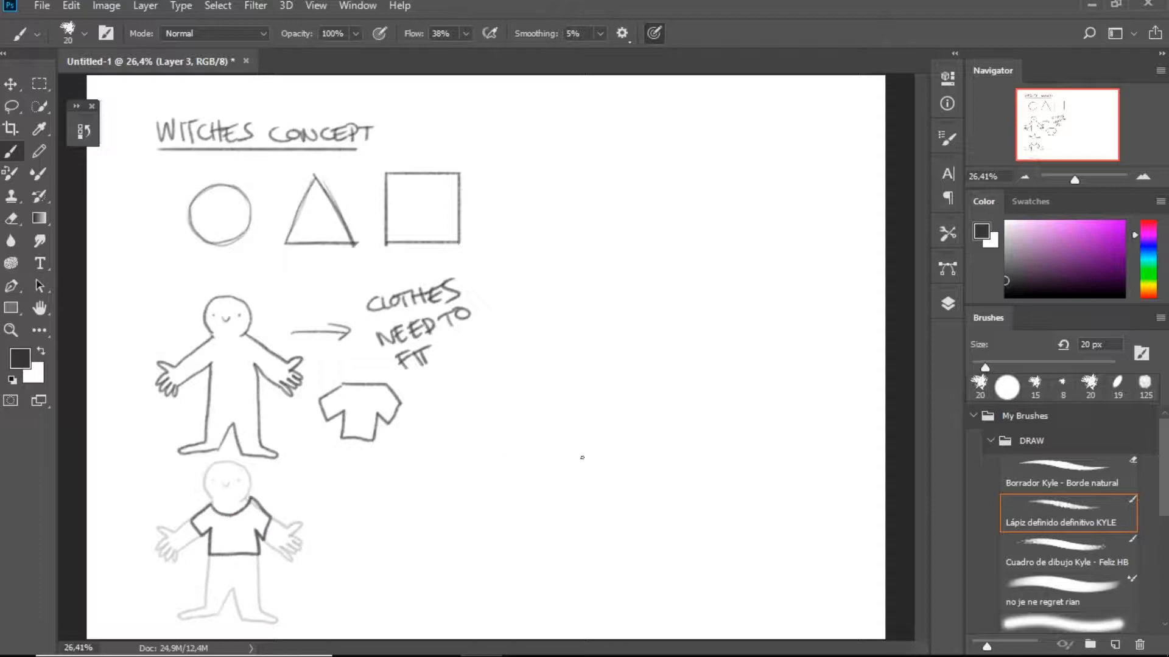
# - Move the fitted T-shirt beside the faded figure and brush a curved line ending in a check mark below it
pyautogui.hotkey('ctrl', 't')
pyautogui.moveTo(260, 541); pyautogui.dragTo(397, 542)
pyautogui.press('Return')
pyautogui.press('b')
pyautogui.moveTo(273, 573); pyautogui.dragTo(332, 567)
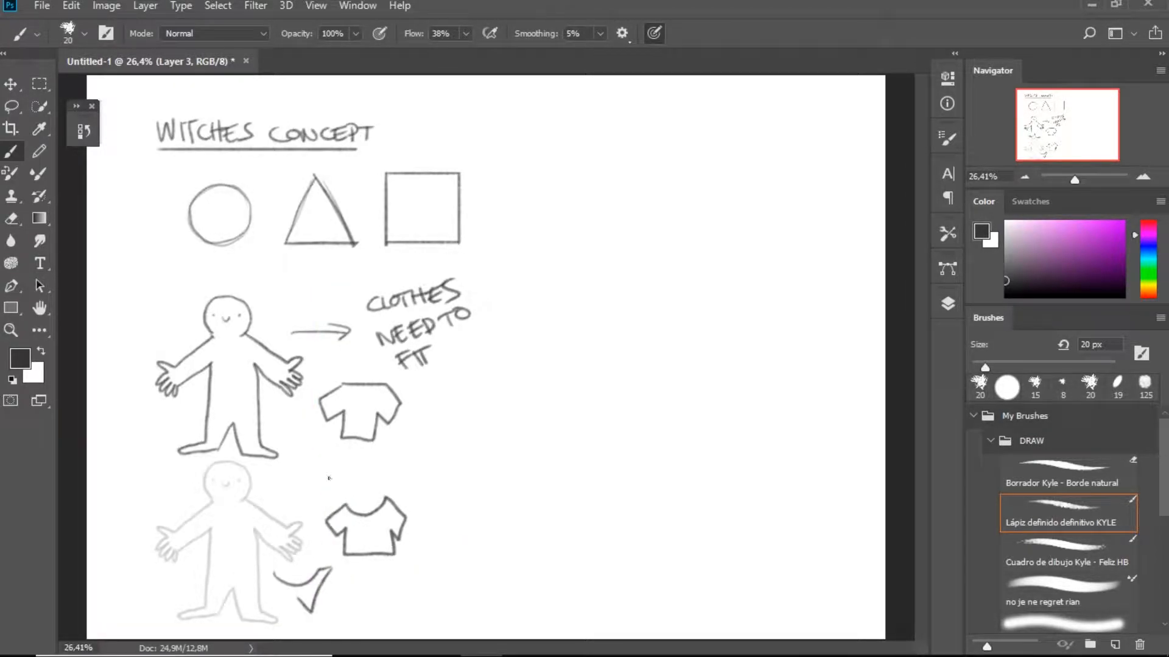
# - Add a small arrow pointing to the fitted T-shirt's shoulder and draw red fold-over tabs on its shoulders and hem corners
pyautogui.moveTo(327, 469)
pyautogui.mouseDown()
pyautogui.moveTo(333, 497)
pyautogui.moveTo(406, 495)
pyautogui.mouseUp()
pyautogui.hotkey('ctrl', 'z')
pyautogui.moveTo(1148, 293); pyautogui.dragTo(1149, 321)
pyautogui.click(1101, 229)
pyautogui.moveTo(395, 504); pyautogui.dragTo(397, 509)
pyautogui.moveTo(327, 501); pyautogui.dragTo(333, 513)
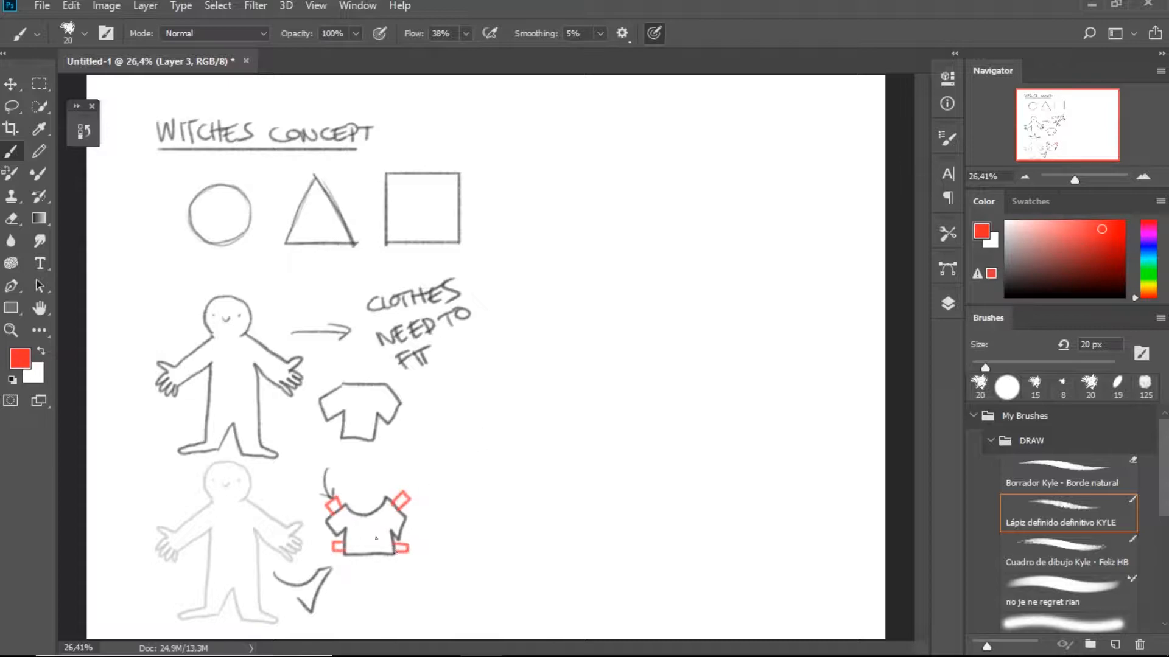
# - Sketch a red perspective view of the tabbed T-shirt beside the flat ones, with curved arrows showing how the tabs fold
pyautogui.moveTo(436, 428)
pyautogui.mouseDown()
pyautogui.moveTo(475, 392)
pyautogui.moveTo(482, 412)
pyautogui.moveTo(502, 365)
pyautogui.moveTo(476, 378)
pyautogui.moveTo(510, 353)
pyautogui.mouseUp()
pyautogui.moveTo(465, 410)
pyautogui.mouseDown()
pyautogui.moveTo(450, 459)
pyautogui.moveTo(469, 465)
pyautogui.moveTo(479, 440)
pyautogui.moveTo(480, 518)
pyautogui.mouseUp()
pyautogui.moveTo(476, 475); pyautogui.dragTo(480, 509)
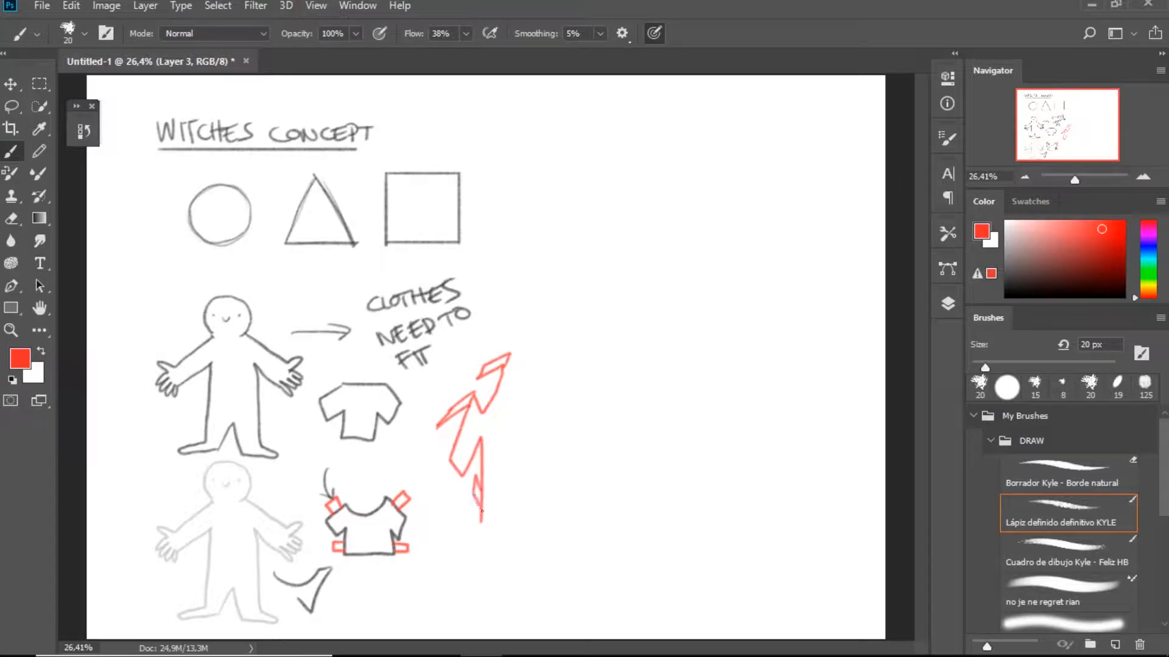
pyautogui.moveTo(512, 370)
pyautogui.mouseDown()
pyautogui.moveTo(517, 482)
pyautogui.moveTo(518, 472)
pyautogui.mouseUp()
pyautogui.moveTo(443, 382); pyautogui.dragTo(425, 420)
pyautogui.moveTo(504, 341); pyautogui.dragTo(472, 368)
pyautogui.moveTo(481, 517)
pyautogui.mouseDown()
pyautogui.moveTo(452, 496)
pyautogui.moveTo(459, 505)
pyautogui.mouseUp()
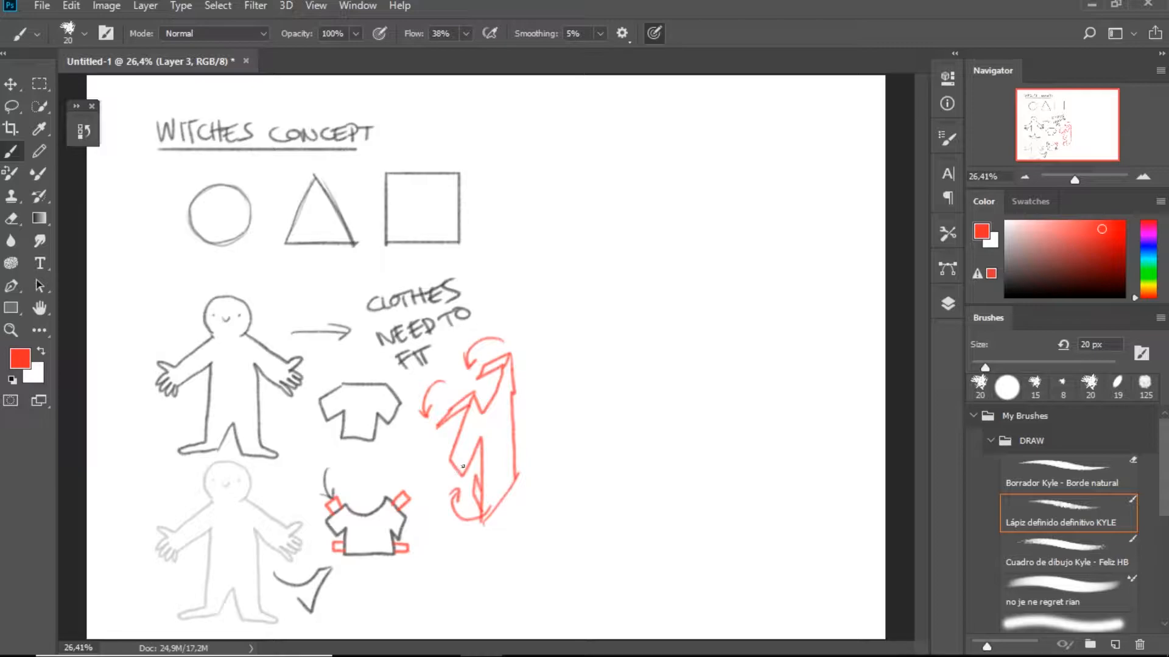
# - Draw a black arrow from the WITCHES CONCEPT title and handwrite HALLOWEEN THEME after it with a 15 px brush
pyautogui.click(1006, 297)
pyautogui.moveTo(393, 134)
pyautogui.mouseDown()
pyautogui.moveTo(477, 126)
pyautogui.moveTo(508, 131)
pyautogui.mouseUp()
pyautogui.moveTo(478, 123)
pyautogui.mouseDown()
pyautogui.moveTo(488, 140)
pyautogui.moveTo(529, 140)
pyautogui.mouseUp()
pyautogui.press('[')
pyautogui.moveTo(543, 116)
pyautogui.mouseDown()
pyautogui.moveTo(544, 140)
pyautogui.moveTo(544, 128)
pyautogui.mouseUp()
pyautogui.moveTo(548, 139); pyautogui.dragTo(563, 130)
pyautogui.moveTo(571, 118); pyautogui.dragTo(579, 137)
pyautogui.moveTo(580, 119)
pyautogui.mouseDown()
pyautogui.moveTo(590, 137)
pyautogui.moveTo(599, 121)
pyautogui.mouseUp()
pyautogui.moveTo(611, 118)
pyautogui.mouseDown()
pyautogui.moveTo(625, 135)
pyautogui.moveTo(639, 114)
pyautogui.mouseUp()
pyautogui.moveTo(643, 116)
pyautogui.mouseDown()
pyautogui.moveTo(658, 132)
pyautogui.moveTo(657, 114)
pyautogui.mouseUp()
pyautogui.moveTo(642, 125); pyautogui.dragTo(675, 131)
pyautogui.moveTo(661, 114); pyautogui.dragTo(723, 112)
pyautogui.moveTo(713, 114)
pyautogui.mouseDown()
pyautogui.moveTo(713, 131)
pyautogui.moveTo(727, 130)
pyautogui.mouseUp()
pyautogui.moveTo(741, 112); pyautogui.dragTo(742, 130)
pyautogui.moveTo(727, 122); pyautogui.dragTo(764, 130)
pyautogui.moveTo(770, 130); pyautogui.dragTo(801, 129)
pyautogui.moveTo(805, 112); pyautogui.dragTo(804, 129)
pyautogui.moveTo(805, 129); pyautogui.dragTo(820, 128)
pyautogui.moveTo(805, 121); pyautogui.dragTo(819, 111)
# - Handwrite a circled 1 followed by CHOOSE A MONSTER below the HALLOWEEN THEME heading
pyautogui.moveTo(599, 172); pyautogui.dragTo(594, 170)
pyautogui.moveTo(582, 178)
pyautogui.mouseDown()
pyautogui.moveTo(588, 195)
pyautogui.moveTo(635, 189)
pyautogui.mouseUp()
pyautogui.moveTo(647, 172); pyautogui.dragTo(647, 189)
pyautogui.moveTo(635, 180); pyautogui.dragTo(656, 175)
pyautogui.moveTo(673, 173); pyautogui.dragTo(682, 189)
pyautogui.moveTo(700, 170)
pyautogui.mouseDown()
pyautogui.moveTo(699, 189)
pyautogui.moveTo(712, 169)
pyautogui.mouseUp()
pyautogui.moveTo(700, 180); pyautogui.dragTo(731, 180)
pyautogui.moveTo(739, 186)
pyautogui.mouseDown()
pyautogui.moveTo(757, 171)
pyautogui.moveTo(758, 183)
pyautogui.mouseUp()
pyautogui.moveTo(767, 170)
pyautogui.mouseDown()
pyautogui.moveTo(790, 167)
pyautogui.moveTo(793, 181)
pyautogui.mouseUp()
pyautogui.moveTo(808, 165); pyautogui.dragTo(806, 182)
pyautogui.moveTo(801, 165); pyautogui.dragTo(829, 179)
pyautogui.moveTo(831, 176)
pyautogui.mouseDown()
pyautogui.moveTo(843, 166)
pyautogui.moveTo(848, 179)
pyautogui.mouseUp()
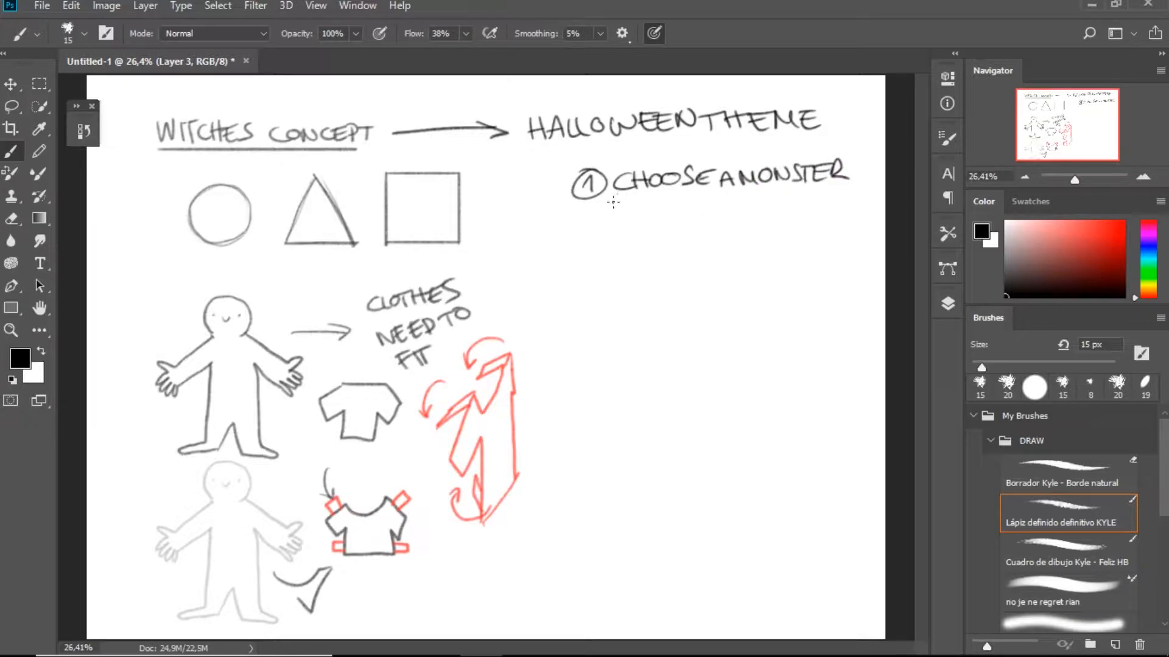
# - Handwrite a circled 2 followed by DRAW A FULLBODY under the first list item
pyautogui.moveTo(579, 223); pyautogui.dragTo(616, 237)
pyautogui.moveTo(631, 219)
pyautogui.mouseDown()
pyautogui.moveTo(632, 238)
pyautogui.moveTo(644, 238)
pyautogui.mouseUp()
pyautogui.moveTo(646, 239)
pyautogui.mouseDown()
pyautogui.moveTo(682, 219)
pyautogui.moveTo(719, 231)
pyautogui.moveTo(756, 214)
pyautogui.moveTo(779, 229)
pyautogui.mouseUp()
pyautogui.moveTo(798, 211); pyautogui.dragTo(809, 225)
pyautogui.moveTo(819, 204); pyautogui.dragTo(822, 224)
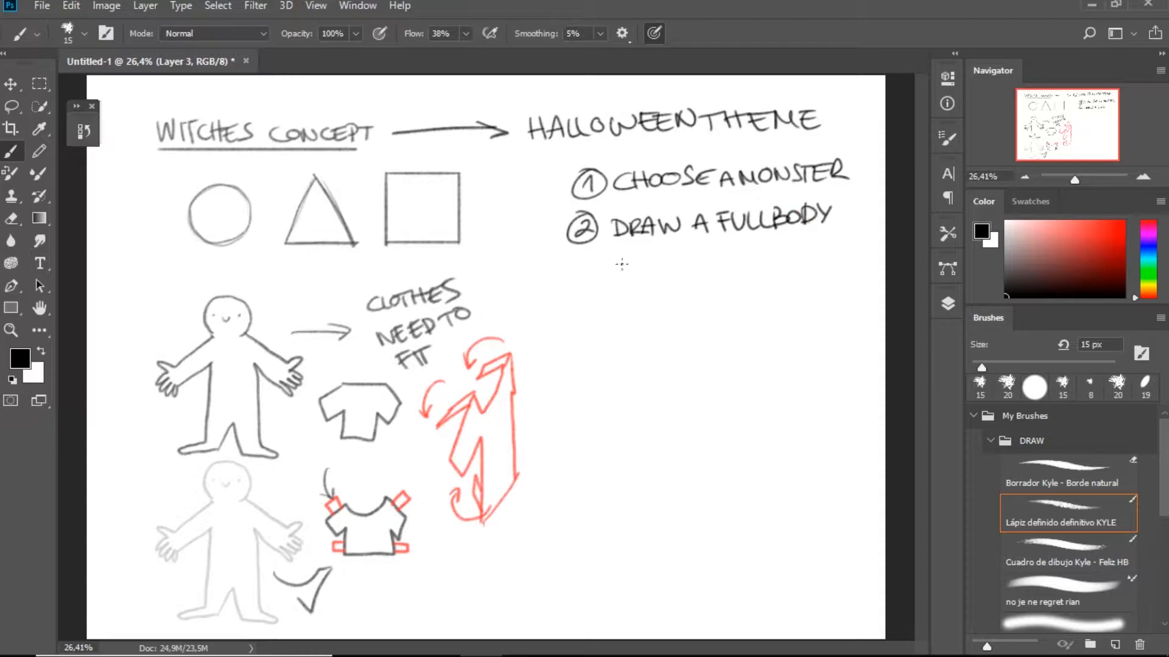
# - Complete the second list item with the word CHARACTER on the line below
pyautogui.moveTo(663, 248); pyautogui.dragTo(663, 263)
pyautogui.moveTo(667, 247); pyautogui.dragTo(676, 263)
pyautogui.moveTo(661, 256); pyautogui.dragTo(677, 256)
pyautogui.moveTo(682, 263); pyautogui.dragTo(739, 262)
pyautogui.moveTo(739, 252)
pyautogui.mouseDown()
pyautogui.moveTo(757, 252)
pyautogui.moveTo(750, 262)
pyautogui.moveTo(782, 245)
pyautogui.mouseUp()
pyautogui.moveTo(771, 246)
pyautogui.mouseDown()
pyautogui.moveTo(771, 262)
pyautogui.moveTo(786, 262)
pyautogui.mouseUp()
pyautogui.moveTo(791, 262); pyautogui.dragTo(806, 258)
# - Handwrite a circled 3 followed by USE THE BASE under the second list item
pyautogui.moveTo(571, 292)
pyautogui.mouseDown()
pyautogui.moveTo(570, 311)
pyautogui.moveTo(579, 285)
pyautogui.moveTo(639, 292)
pyautogui.moveTo(638, 310)
pyautogui.mouseUp()
pyautogui.moveTo(654, 293)
pyautogui.mouseDown()
pyautogui.moveTo(670, 311)
pyautogui.moveTo(670, 291)
pyautogui.mouseUp()
pyautogui.moveTo(654, 302); pyautogui.dragTo(699, 290)
pyautogui.moveTo(690, 292); pyautogui.dragTo(687, 310)
pyautogui.moveTo(706, 291)
pyautogui.mouseDown()
pyautogui.moveTo(705, 309)
pyautogui.moveTo(721, 299)
pyautogui.mouseUp()
pyautogui.moveTo(721, 290)
pyautogui.mouseDown()
pyautogui.moveTo(720, 307)
pyautogui.moveTo(741, 289)
pyautogui.mouseUp()
pyautogui.moveTo(751, 287)
pyautogui.mouseDown()
pyautogui.moveTo(752, 307)
pyautogui.moveTo(768, 307)
pyautogui.mouseUp()
pyautogui.moveTo(770, 309); pyautogui.dragTo(788, 309)
pyautogui.moveTo(804, 286)
pyautogui.mouseDown()
pyautogui.moveTo(805, 307)
pyautogui.moveTo(818, 283)
pyautogui.mouseUp()
pyautogui.moveTo(803, 304); pyautogui.dragTo(817, 302)
# - Complete the third list item with FOR THE CLOTHES on the line below
pyautogui.moveTo(629, 330); pyautogui.dragTo(647, 329)
pyautogui.moveTo(639, 330)
pyautogui.mouseDown()
pyautogui.moveTo(641, 347)
pyautogui.moveTo(645, 338)
pyautogui.mouseUp()
pyautogui.moveTo(655, 331)
pyautogui.mouseDown()
pyautogui.moveTo(687, 346)
pyautogui.moveTo(706, 331)
pyautogui.mouseUp()
pyautogui.moveTo(697, 332); pyautogui.dragTo(707, 348)
pyautogui.moveTo(707, 340); pyautogui.dragTo(721, 348)
pyautogui.moveTo(725, 332)
pyautogui.mouseDown()
pyautogui.moveTo(736, 347)
pyautogui.moveTo(739, 332)
pyautogui.moveTo(762, 344)
pyautogui.mouseUp()
pyautogui.moveTo(765, 325); pyautogui.dragTo(777, 343)
pyautogui.moveTo(785, 329); pyautogui.dragTo(795, 344)
pyautogui.moveTo(786, 325)
pyautogui.mouseDown()
pyautogui.moveTo(804, 324)
pyautogui.moveTo(811, 342)
pyautogui.mouseUp()
pyautogui.moveTo(812, 333); pyautogui.dragTo(831, 323)
pyautogui.moveTo(815, 333); pyautogui.dragTo(829, 331)
pyautogui.moveTo(847, 314); pyautogui.dragTo(842, 342)
# - Handwrite a circled 4 followed by DESIGN AS under the third list item, enlarging the eraser to clean up the lettering
pyautogui.moveTo(572, 382)
pyautogui.mouseDown()
pyautogui.moveTo(587, 396)
pyautogui.moveTo(581, 409)
pyautogui.mouseUp()
pyautogui.moveTo(576, 373); pyautogui.dragTo(627, 404)
pyautogui.moveTo(638, 389)
pyautogui.mouseDown()
pyautogui.moveTo(634, 399)
pyautogui.moveTo(644, 383)
pyautogui.mouseUp()
pyautogui.moveTo(632, 395); pyautogui.dragTo(643, 393)
pyautogui.moveTo(668, 384)
pyautogui.mouseDown()
pyautogui.moveTo(655, 402)
pyautogui.moveTo(691, 398)
pyautogui.mouseUp()
pyautogui.moveTo(705, 399)
pyautogui.mouseDown()
pyautogui.moveTo(707, 382)
pyautogui.moveTo(747, 386)
pyautogui.mouseUp()
pyautogui.moveTo(769, 378)
pyautogui.mouseDown()
pyautogui.moveTo(752, 392)
pyautogui.moveTo(790, 371)
pyautogui.moveTo(831, 393)
pyautogui.moveTo(846, 371)
pyautogui.moveTo(744, 400)
pyautogui.moveTo(761, 401)
pyautogui.mouseUp()
pyautogui.press('e')
pyautogui.press(']')
pyautogui.press(']')
pyautogui.press(']')
pyautogui.press(']')
pyautogui.press(']')
pyautogui.press(']')
pyautogui.press('b')
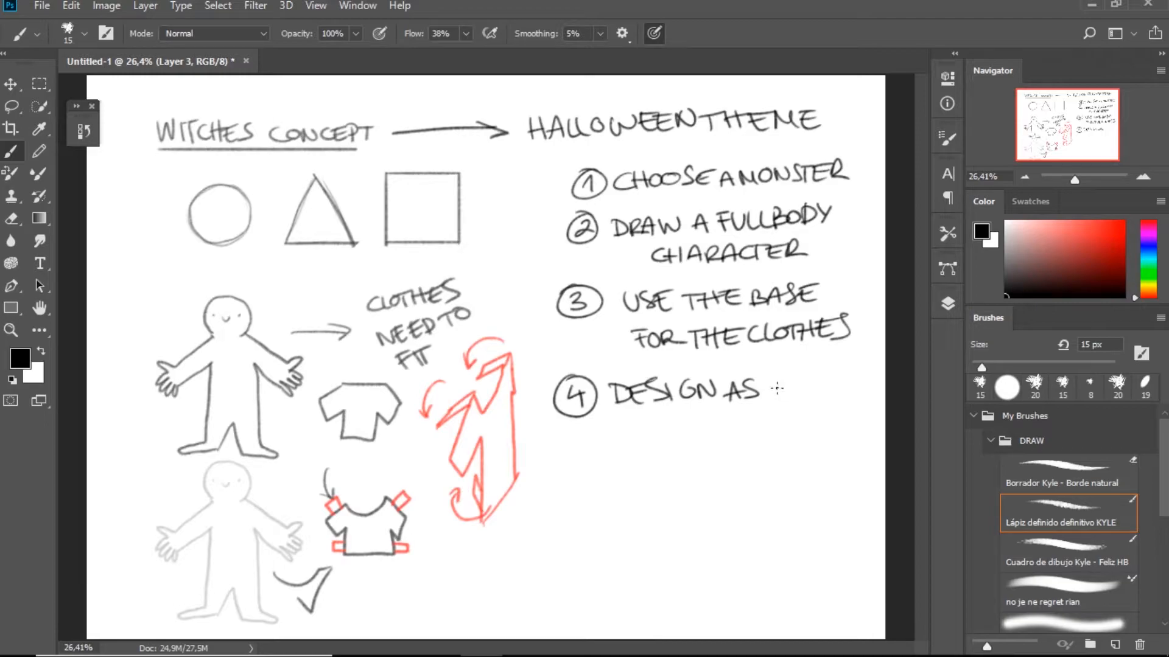
# - Continue the fourth list item with SIMPLY and write YOU CAN on the line below
pyautogui.moveTo(787, 378)
pyautogui.mouseDown()
pyautogui.moveTo(768, 397)
pyautogui.moveTo(815, 394)
pyautogui.moveTo(823, 381)
pyautogui.moveTo(842, 395)
pyautogui.mouseUp()
pyautogui.moveTo(837, 374); pyautogui.dragTo(843, 385)
pyautogui.moveTo(850, 370); pyautogui.dragTo(840, 399)
pyautogui.moveTo(652, 417)
pyautogui.mouseDown()
pyautogui.moveTo(664, 445)
pyautogui.moveTo(676, 427)
pyautogui.moveTo(700, 427)
pyautogui.mouseUp()
pyautogui.moveTo(727, 426)
pyautogui.mouseDown()
pyautogui.moveTo(726, 442)
pyautogui.moveTo(771, 418)
pyautogui.mouseUp()
# - Handwrite THEN WE WILL under YOU CAN, undoing and redrawing the first letters
pyautogui.moveTo(621, 460)
pyautogui.mouseDown()
pyautogui.moveTo(627, 484)
pyautogui.moveTo(635, 463)
pyautogui.mouseUp()
pyautogui.moveTo(645, 466)
pyautogui.mouseDown()
pyautogui.moveTo(661, 485)
pyautogui.moveTo(639, 458)
pyautogui.mouseUp()
pyautogui.hotkey('ctrl', 'alt', 'z')
pyautogui.hotkey('ctrl', 'alt', 'z')
pyautogui.hotkey('ctrl', 'alt', 'z')
pyautogui.moveTo(638, 458)
pyautogui.mouseDown()
pyautogui.moveTo(641, 481)
pyautogui.moveTo(658, 467)
pyautogui.mouseUp()
pyautogui.moveTo(655, 460); pyautogui.dragTo(658, 482)
pyautogui.moveTo(662, 464)
pyautogui.mouseDown()
pyautogui.moveTo(665, 483)
pyautogui.moveTo(668, 467)
pyautogui.mouseUp()
pyautogui.moveTo(678, 479)
pyautogui.mouseDown()
pyautogui.moveTo(698, 458)
pyautogui.moveTo(747, 455)
pyautogui.moveTo(764, 475)
pyautogui.mouseUp()
pyautogui.moveTo(747, 465)
pyautogui.mouseDown()
pyautogui.moveTo(786, 472)
pyautogui.moveTo(802, 454)
pyautogui.mouseUp()
pyautogui.moveTo(799, 454)
pyautogui.mouseDown()
pyautogui.moveTo(799, 475)
pyautogui.moveTo(822, 475)
pyautogui.mouseUp()
pyautogui.moveTo(826, 455); pyautogui.dragTo(837, 473)
# - Handwrite DECORATE below THEN WE WILL and add (BETTER) after it with a small connecting curve
pyautogui.moveTo(635, 505); pyautogui.dragTo(638, 521)
pyautogui.moveTo(659, 506)
pyautogui.mouseDown()
pyautogui.moveTo(658, 522)
pyautogui.moveTo(665, 511)
pyautogui.mouseUp()
pyautogui.moveTo(676, 502); pyautogui.dragTo(671, 518)
pyautogui.moveTo(683, 504); pyautogui.dragTo(698, 521)
pyautogui.moveTo(698, 506); pyautogui.dragTo(708, 521)
pyautogui.moveTo(710, 521)
pyautogui.mouseDown()
pyautogui.moveTo(717, 504)
pyautogui.moveTo(724, 520)
pyautogui.mouseUp()
pyautogui.moveTo(723, 505); pyautogui.dragTo(737, 504)
pyautogui.moveTo(730, 505)
pyautogui.mouseDown()
pyautogui.moveTo(731, 521)
pyautogui.moveTo(749, 520)
pyautogui.mouseUp()
pyautogui.moveTo(737, 505); pyautogui.dragTo(747, 504)
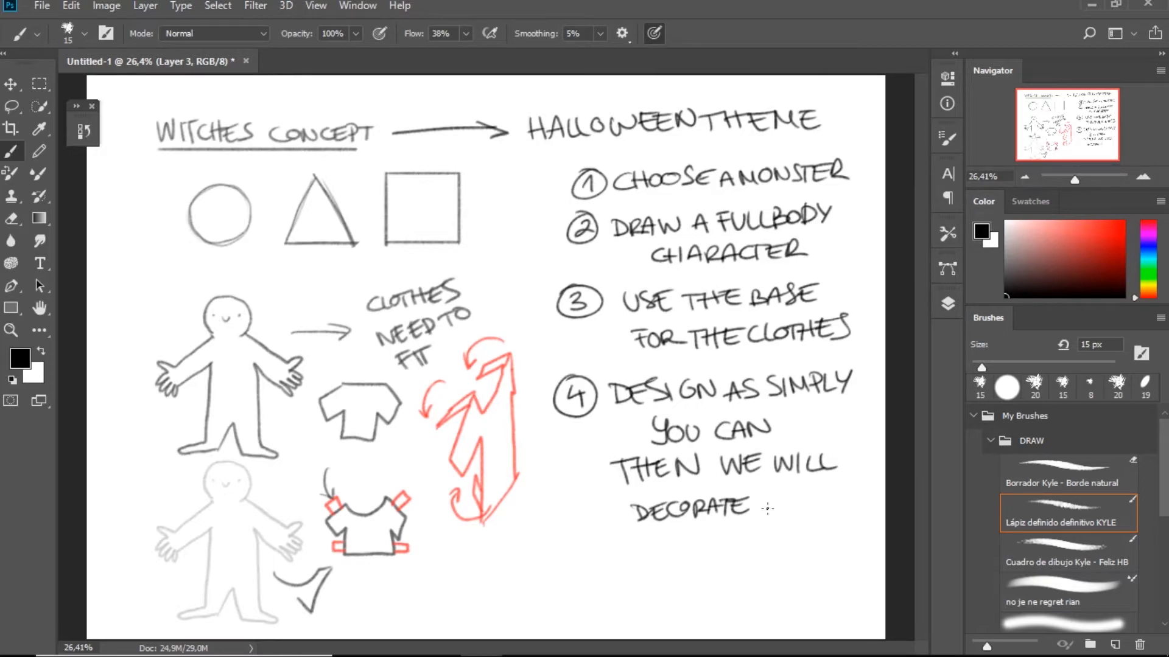
pyautogui.moveTo(741, 522)
pyautogui.mouseDown()
pyautogui.moveTo(772, 498)
pyautogui.moveTo(785, 510)
pyautogui.moveTo(841, 485)
pyautogui.moveTo(851, 502)
pyautogui.mouseUp()
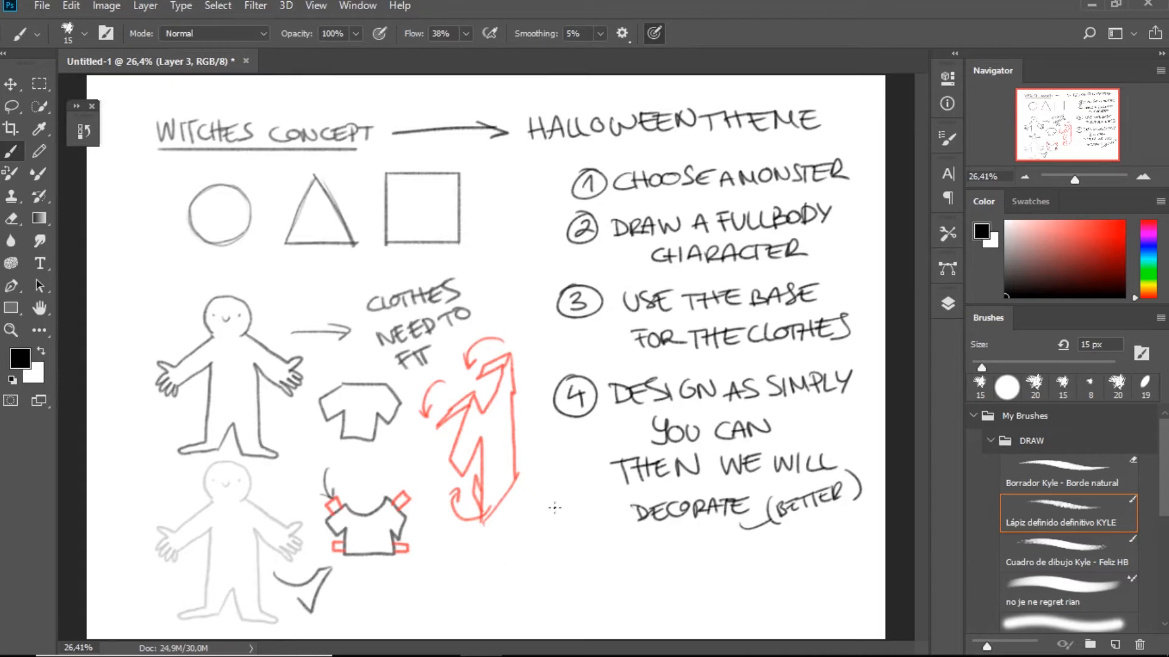
# - In light red, handwrite 1) A4, a small landscape page icon with a figure, and 300ppp CMYK below the numbered list
pyautogui.click(1079, 230)
pyautogui.moveTo(495, 563)
pyautogui.mouseDown()
pyautogui.moveTo(556, 579)
pyautogui.moveTo(621, 574)
pyautogui.moveTo(622, 552)
pyautogui.moveTo(621, 576)
pyautogui.moveTo(675, 551)
pyautogui.moveTo(725, 572)
pyautogui.moveTo(749, 565)
pyautogui.mouseUp()
pyautogui.moveTo(754, 550)
pyautogui.mouseDown()
pyautogui.moveTo(753, 566)
pyautogui.moveTo(770, 565)
pyautogui.moveTo(769, 543)
pyautogui.moveTo(769, 568)
pyautogui.mouseUp()
pyautogui.hotkey('ctrl', 'z')
pyautogui.moveTo(773, 546); pyautogui.dragTo(780, 567)
pyautogui.moveTo(791, 546); pyautogui.dragTo(791, 567)
pyautogui.moveTo(802, 545); pyautogui.dragTo(803, 549)
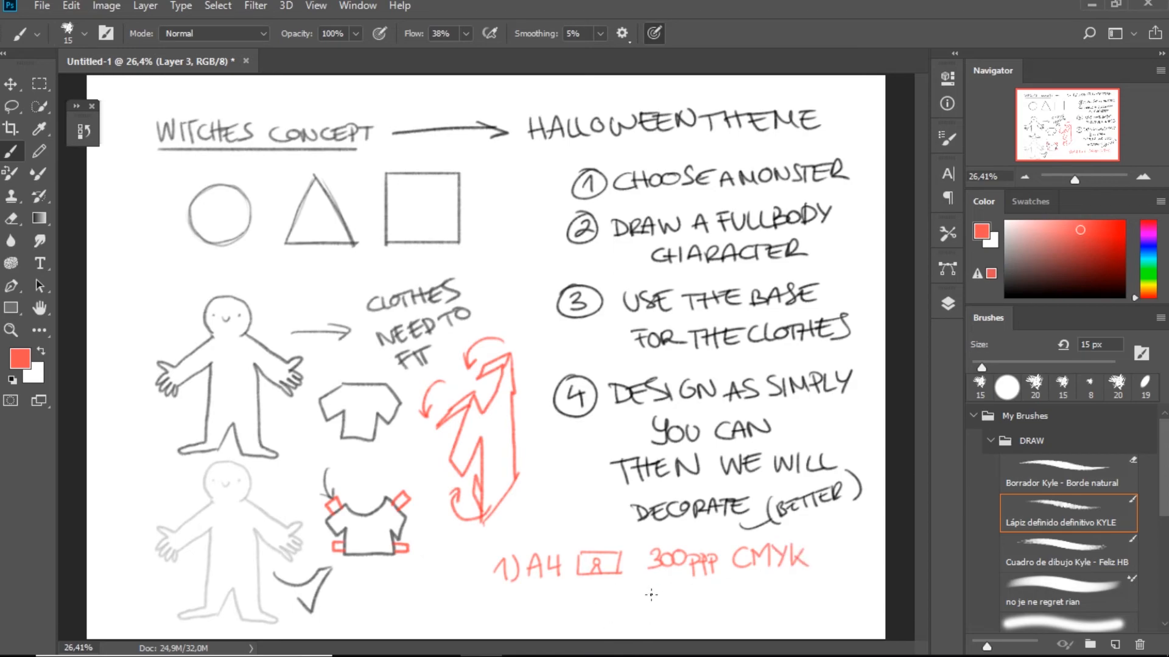
# - Handwrite 2) SKETCH! in light red under the A4 note and finish it with a smiley face
pyautogui.moveTo(495, 602)
pyautogui.mouseDown()
pyautogui.moveTo(511, 617)
pyautogui.moveTo(535, 611)
pyautogui.mouseUp()
pyautogui.moveTo(555, 589)
pyautogui.mouseDown()
pyautogui.moveTo(560, 602)
pyautogui.moveTo(572, 589)
pyautogui.moveTo(578, 616)
pyautogui.moveTo(593, 596)
pyautogui.mouseUp()
pyautogui.moveTo(602, 594)
pyautogui.mouseDown()
pyautogui.moveTo(606, 613)
pyautogui.moveTo(621, 594)
pyautogui.mouseUp()
pyautogui.moveTo(633, 594)
pyautogui.mouseDown()
pyautogui.moveTo(618, 608)
pyautogui.moveTo(632, 611)
pyautogui.mouseUp()
pyautogui.moveTo(644, 589); pyautogui.dragTo(645, 614)
pyautogui.moveTo(634, 602); pyautogui.dragTo(646, 601)
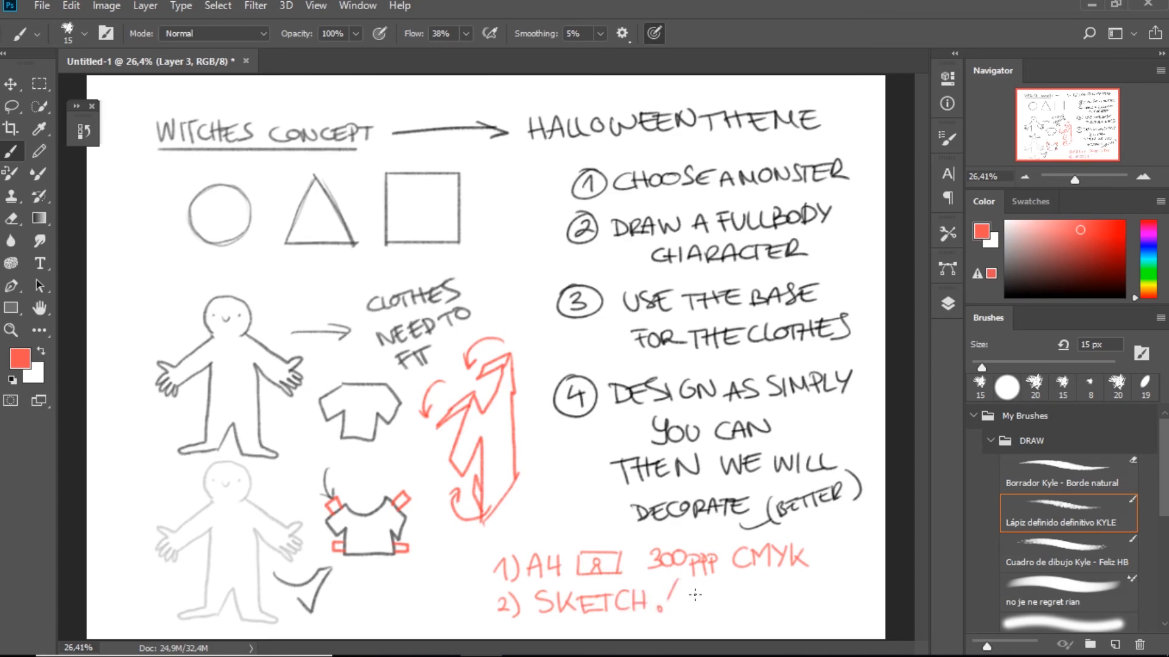
pyautogui.moveTo(684, 602); pyautogui.dragTo(722, 599)
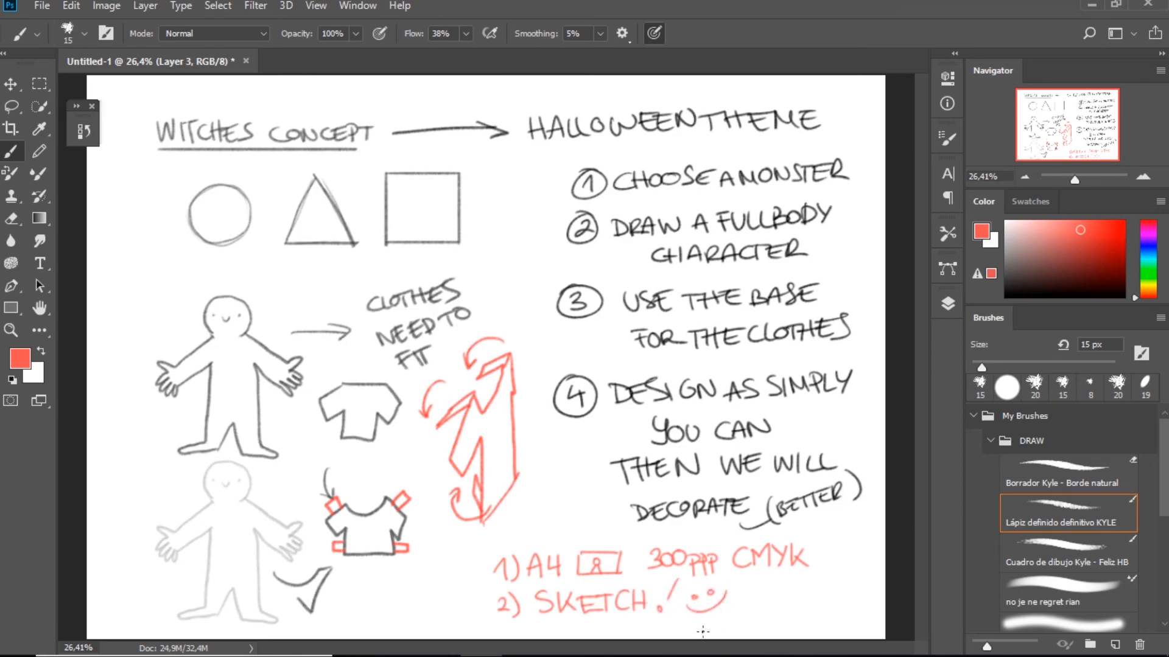